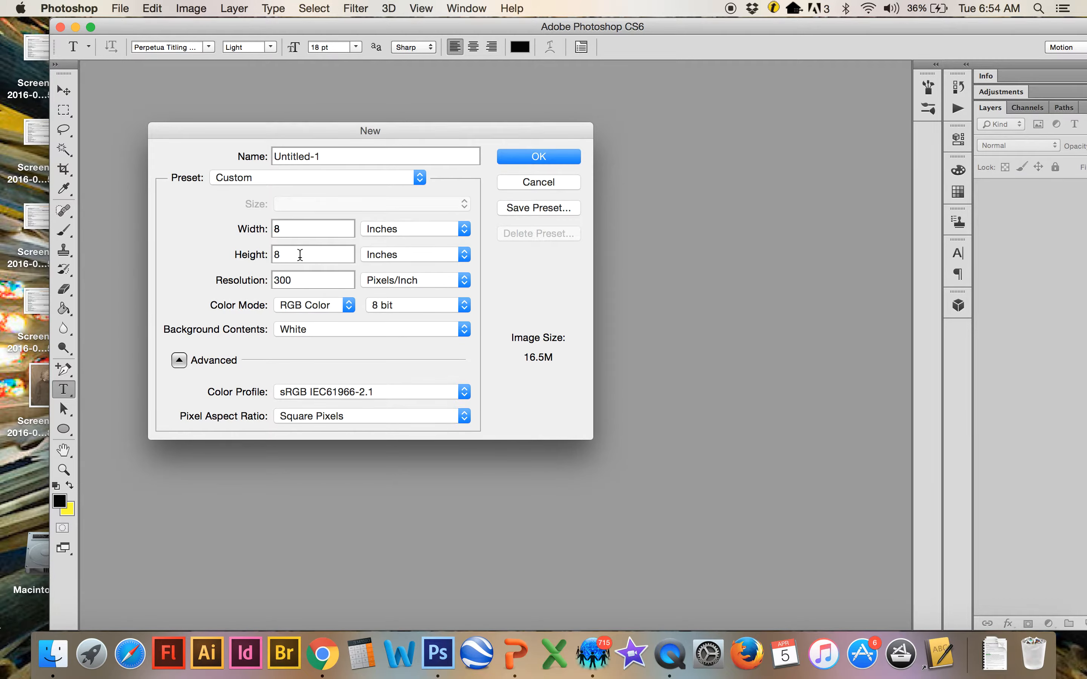
Create the blank 8 × 8 inch square document
click(301, 276)
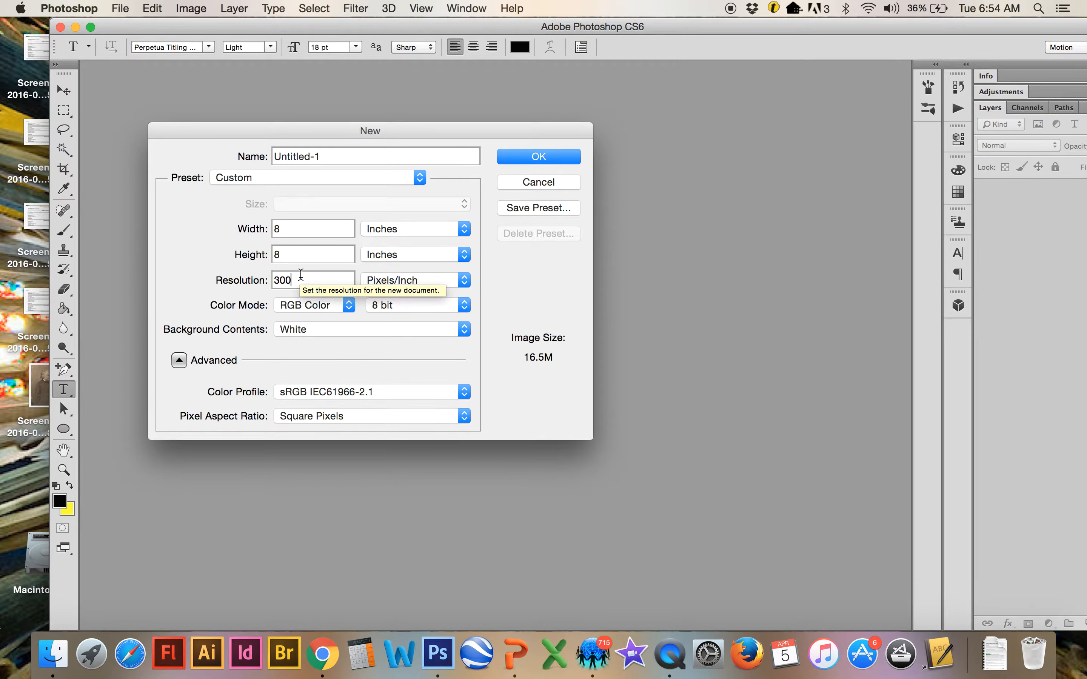
click(572, 155)
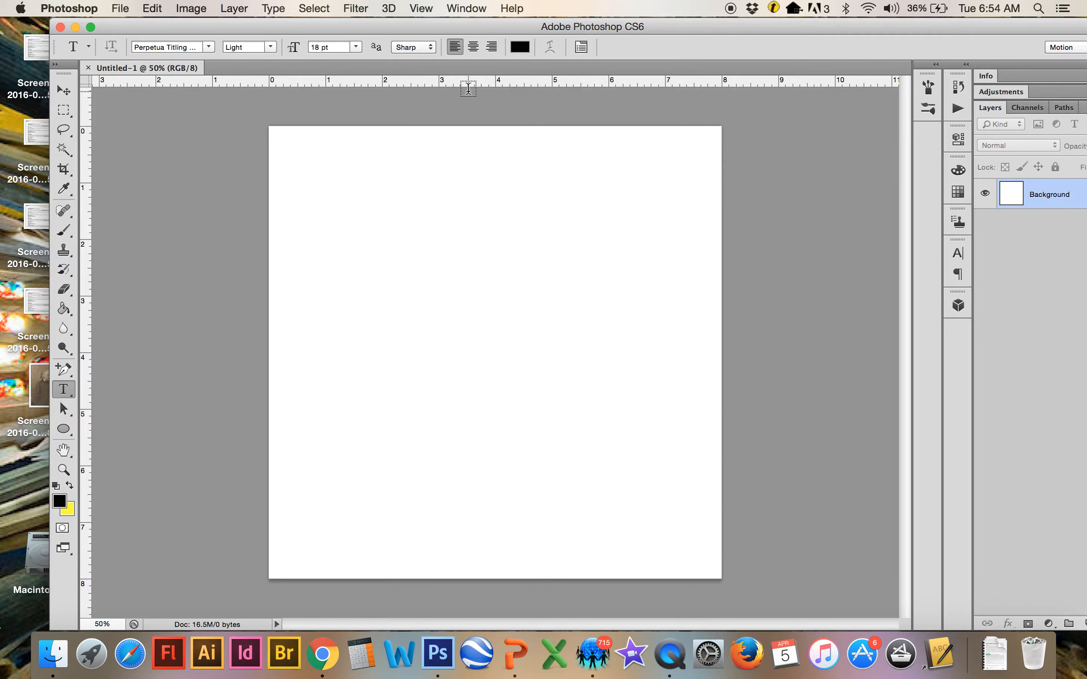
click(422, 8)
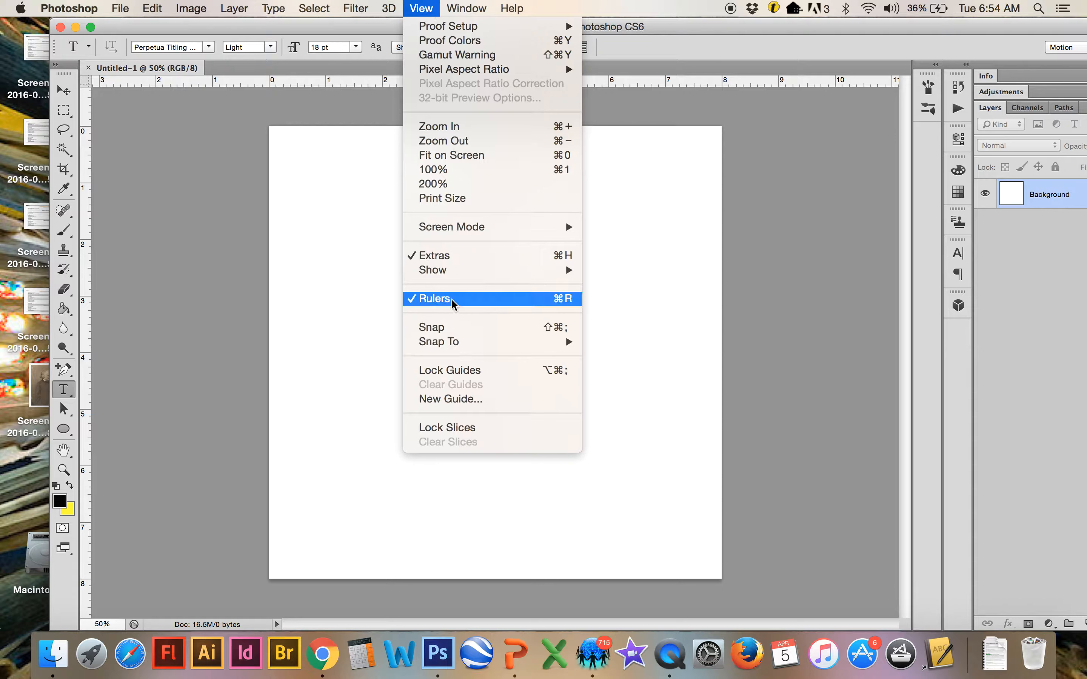
click(385, 330)
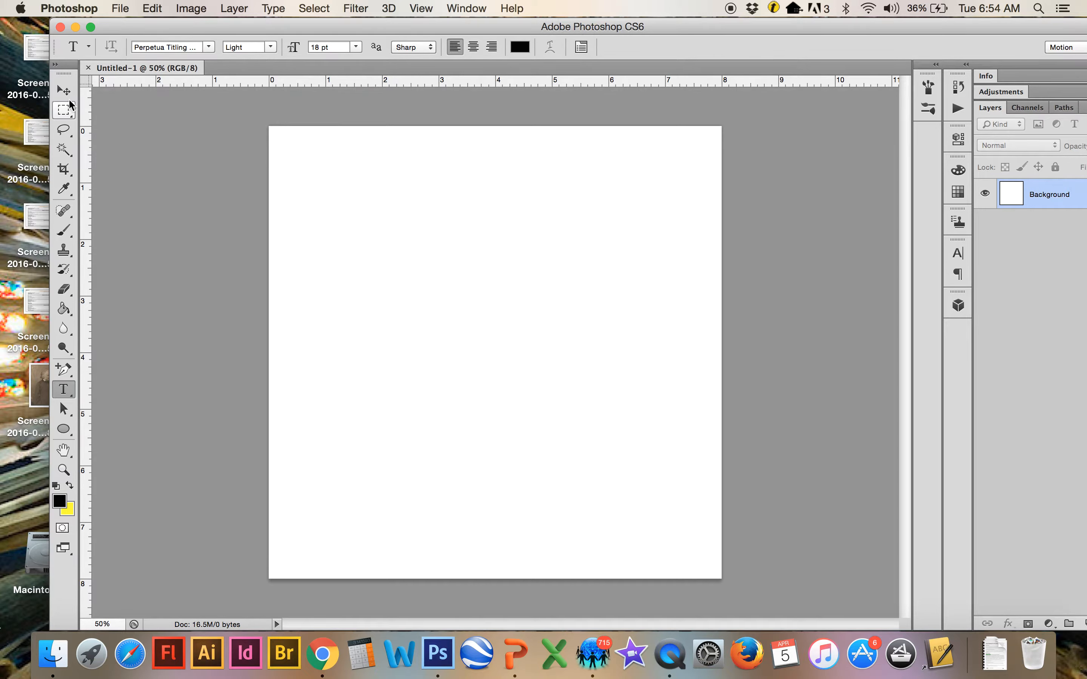
Add guides at 1 and 7 inches on both the horizontal and vertical axes
drag(86, 170, 326, 168)
drag(85, 215, 666, 188)
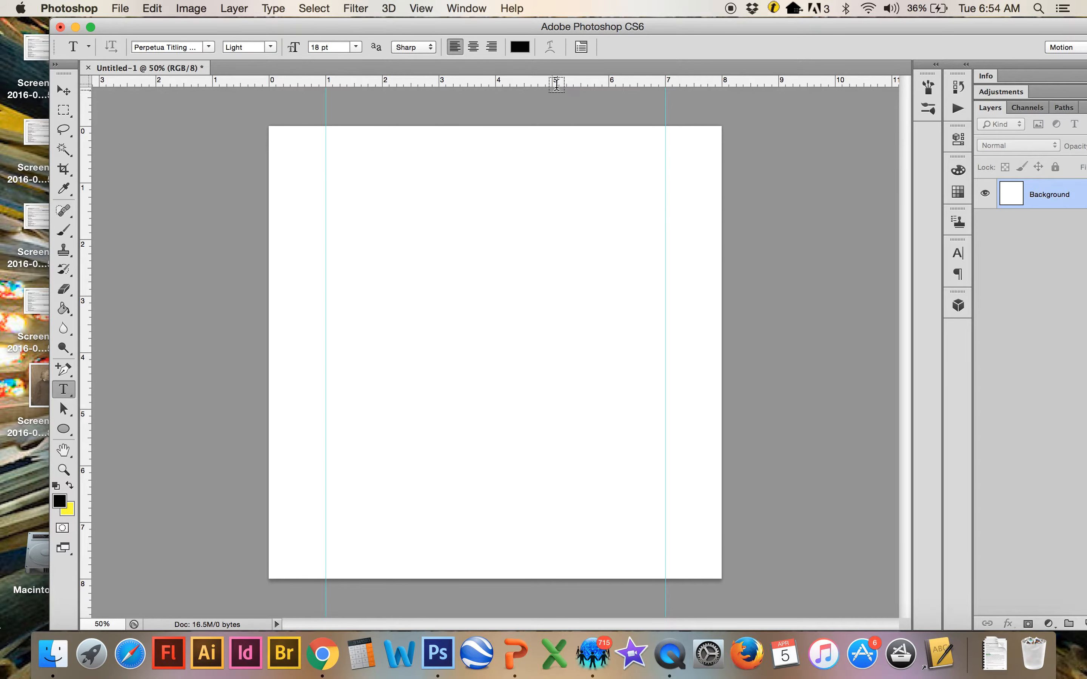
drag(543, 85, 544, 183)
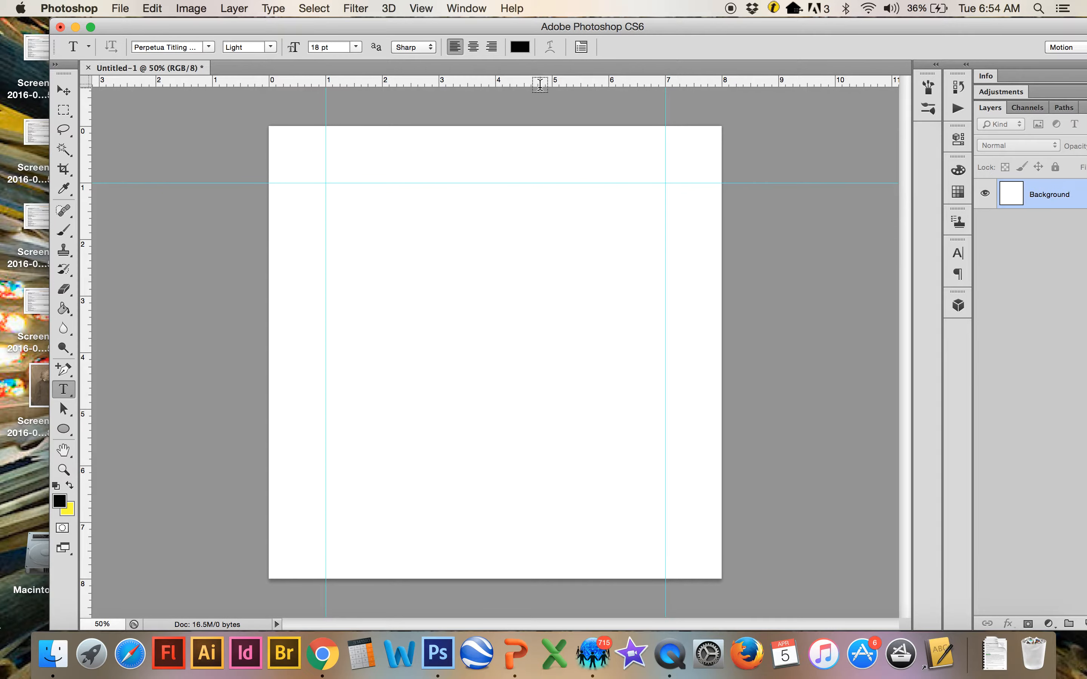
drag(536, 86, 581, 523)
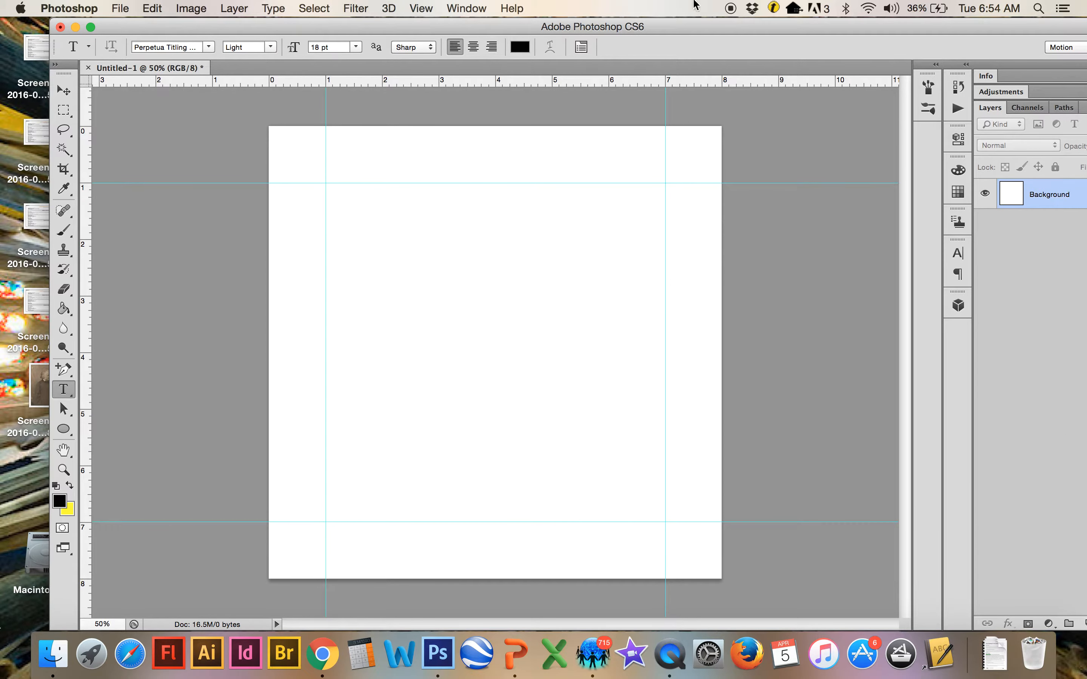
drag(685, 29, 648, 28)
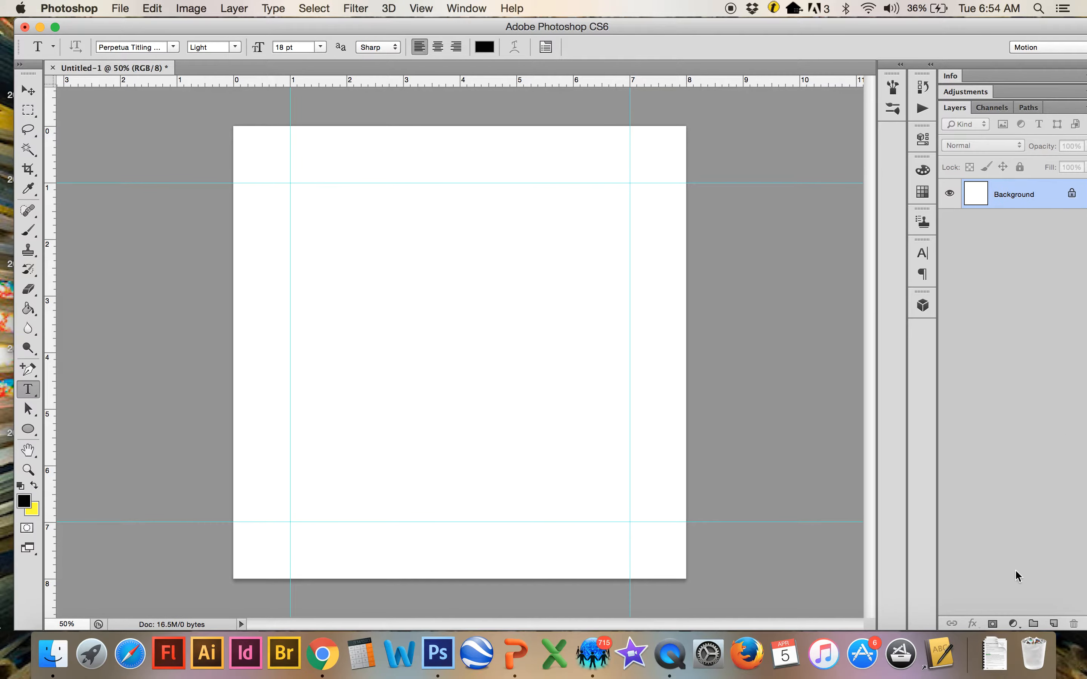
click(1054, 623)
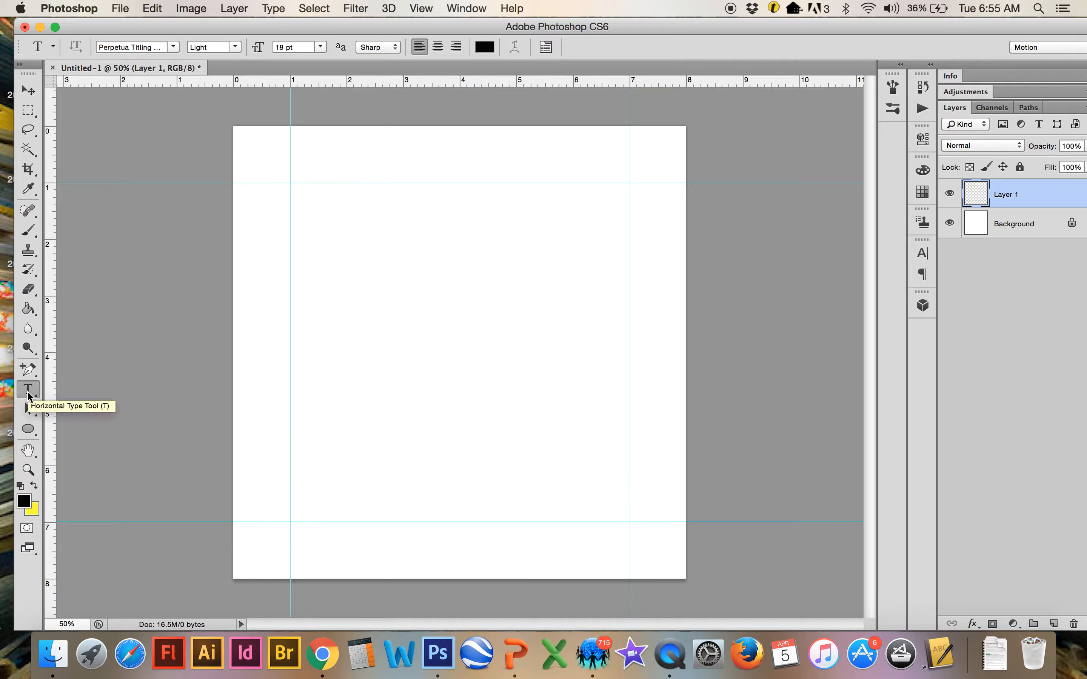
click(318, 231)
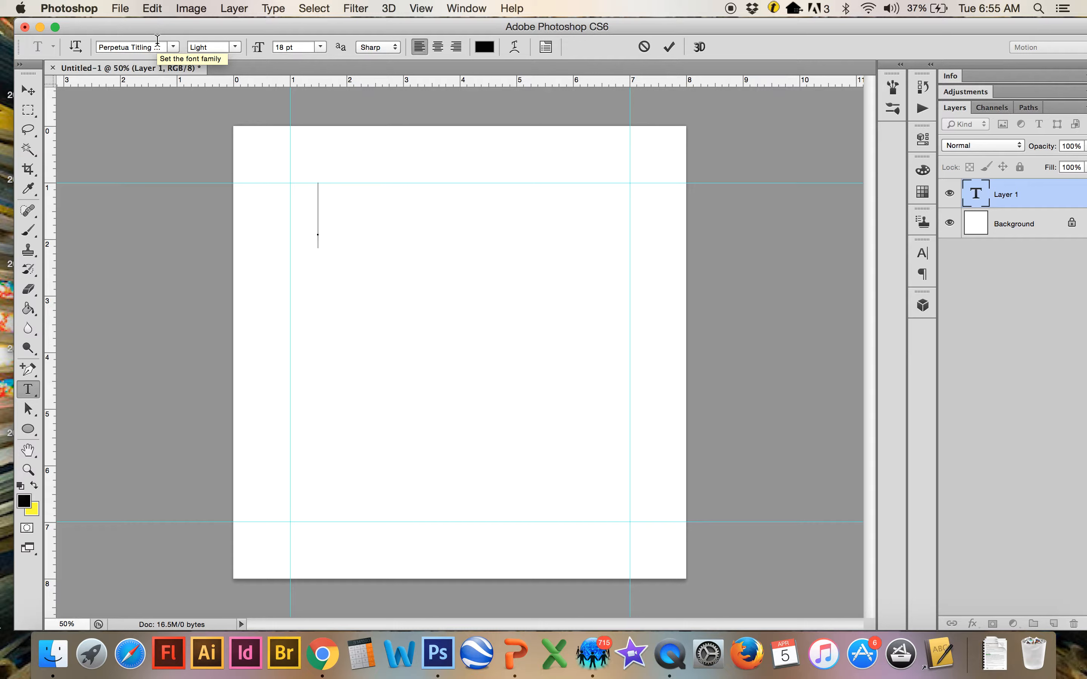
text(MS)
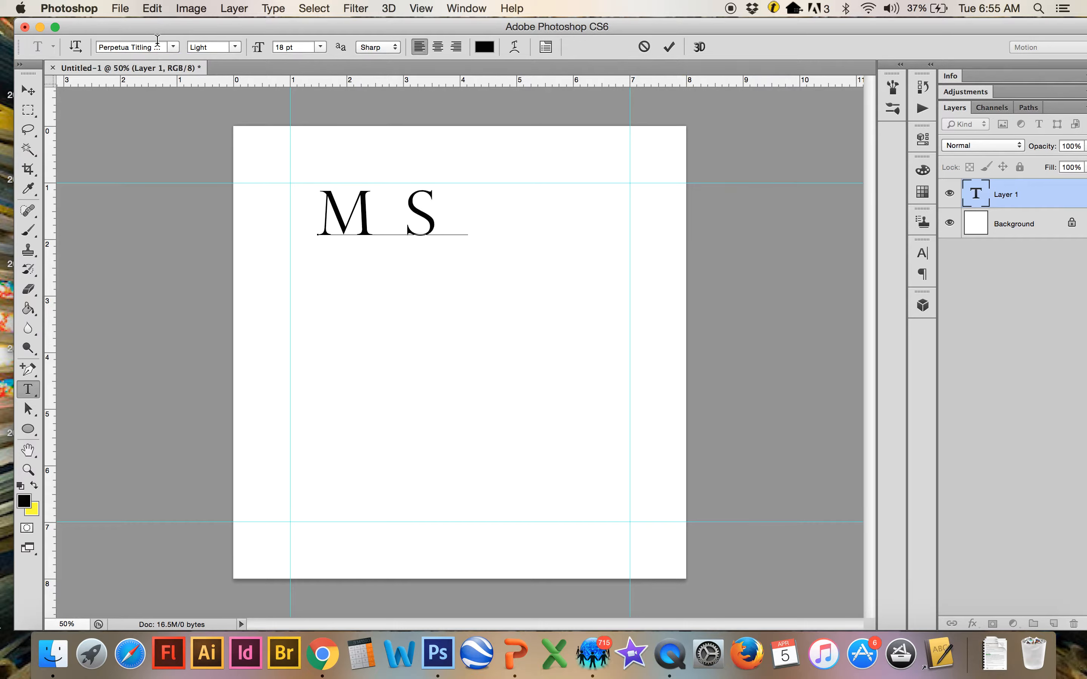
key(Return)
key(Return)
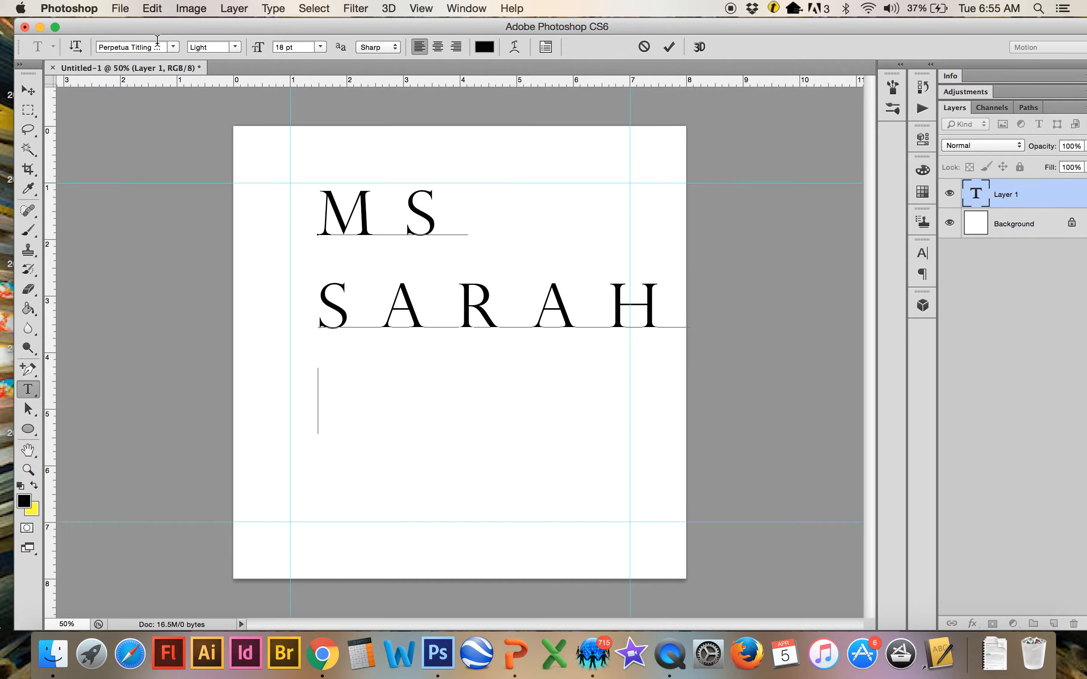
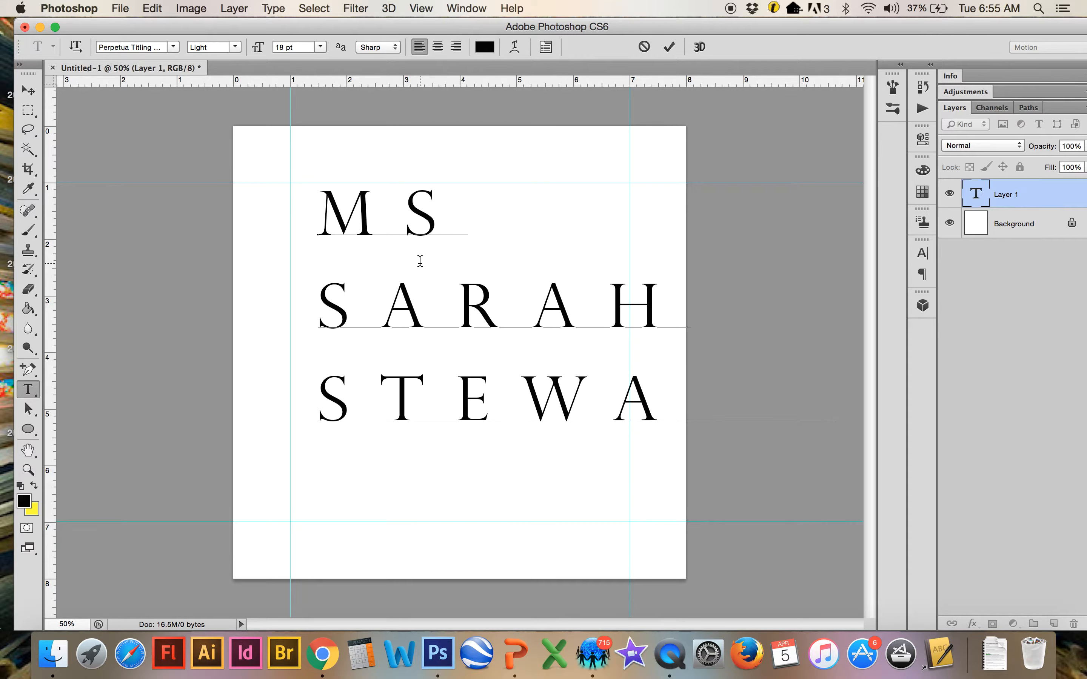
click(425, 288)
click(455, 9)
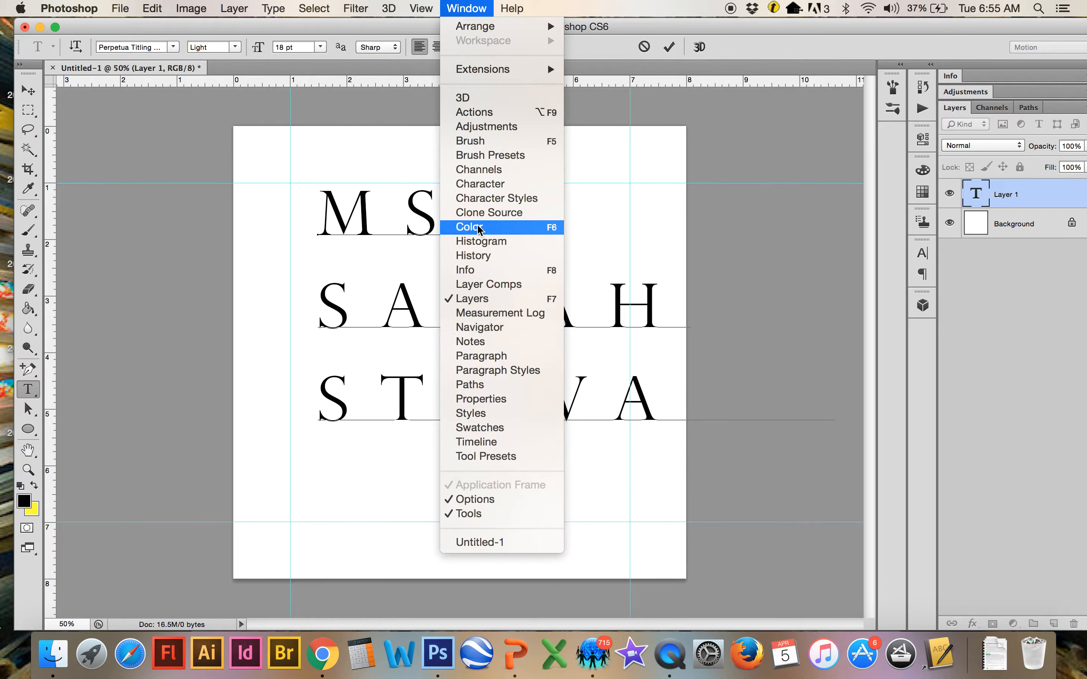
Show the Character panel and move the text block left onto the 1-inch guide
click(481, 189)
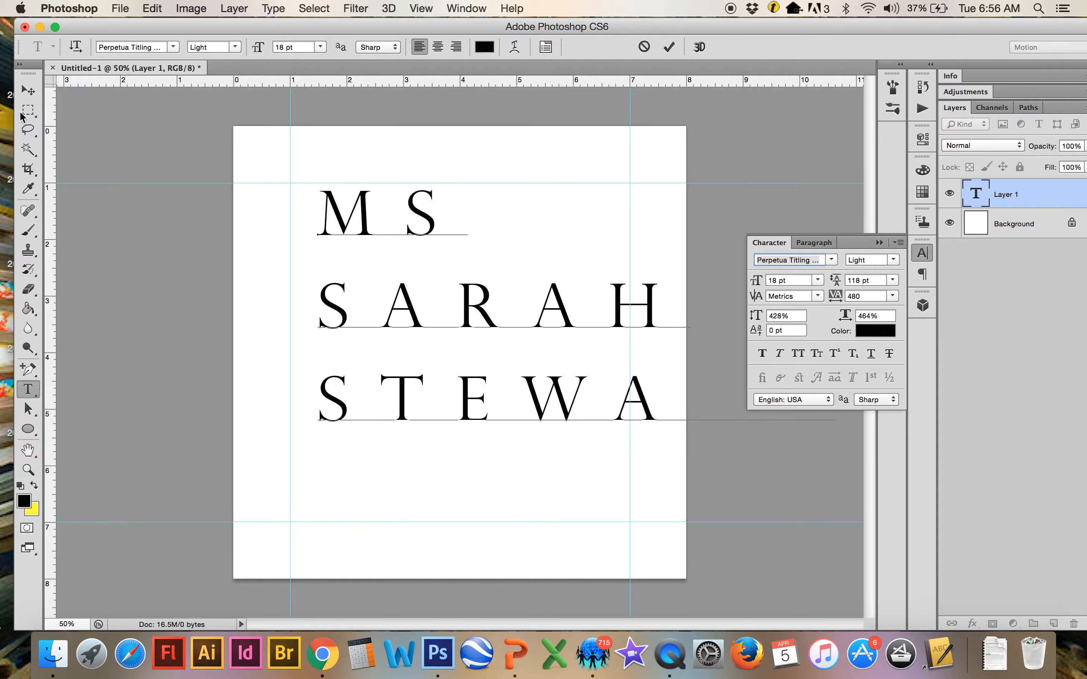
click(28, 92)
drag(345, 242, 322, 241)
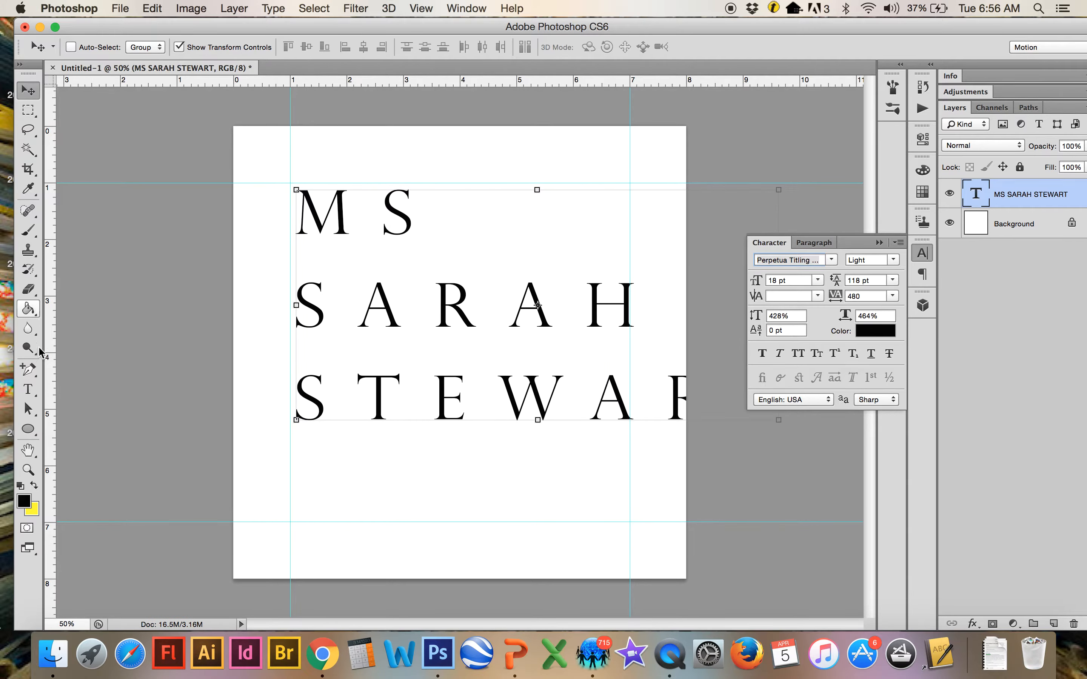
click(28, 389)
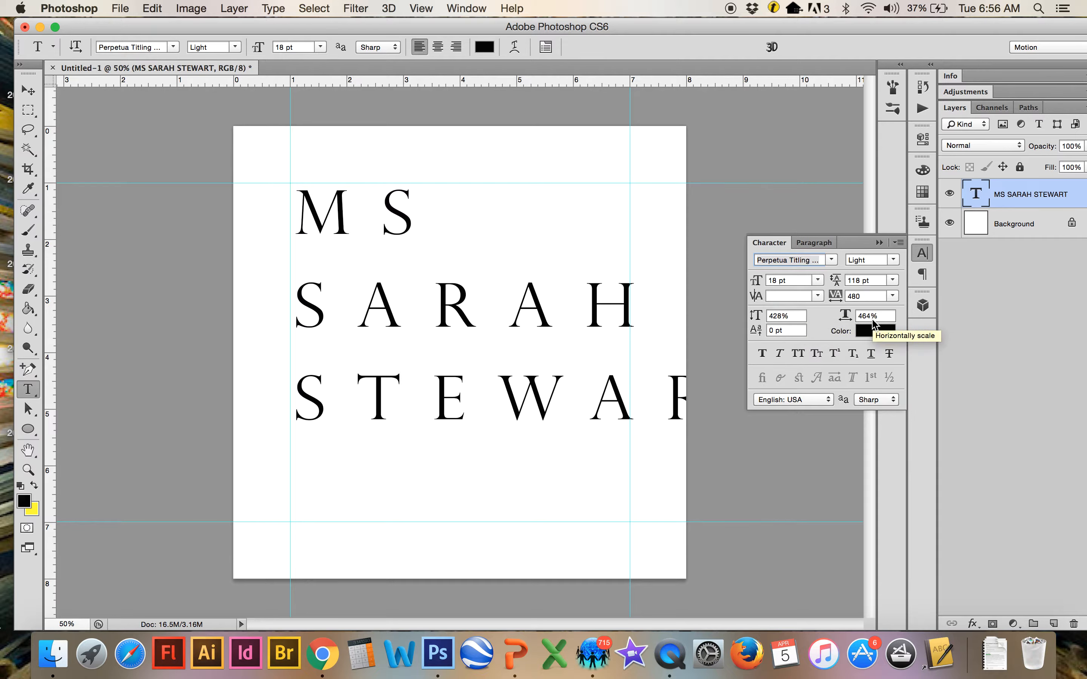
click(340, 229)
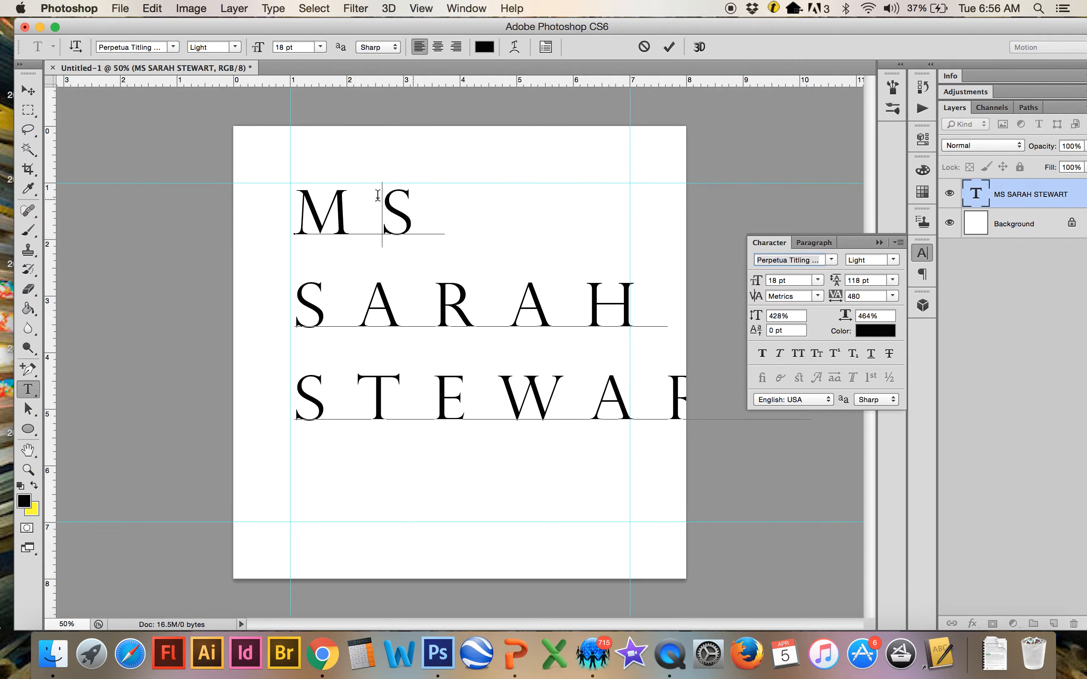
click(28, 95)
drag(358, 248, 354, 252)
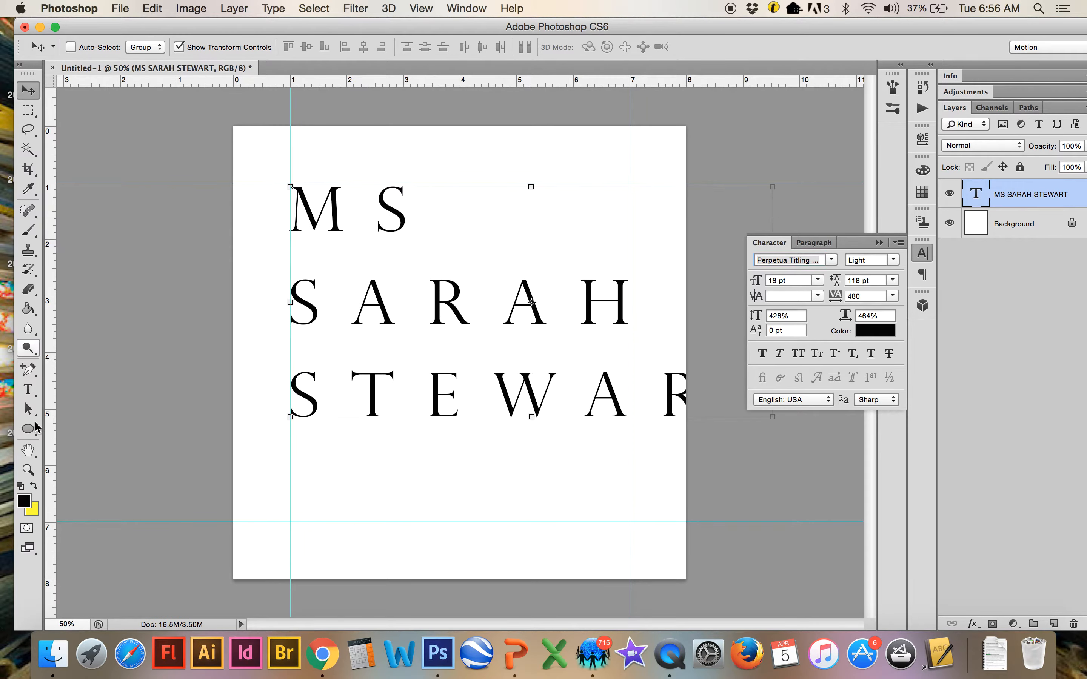
Enlarge the MS line to 72 pt and move the text block down the page
click(28, 389)
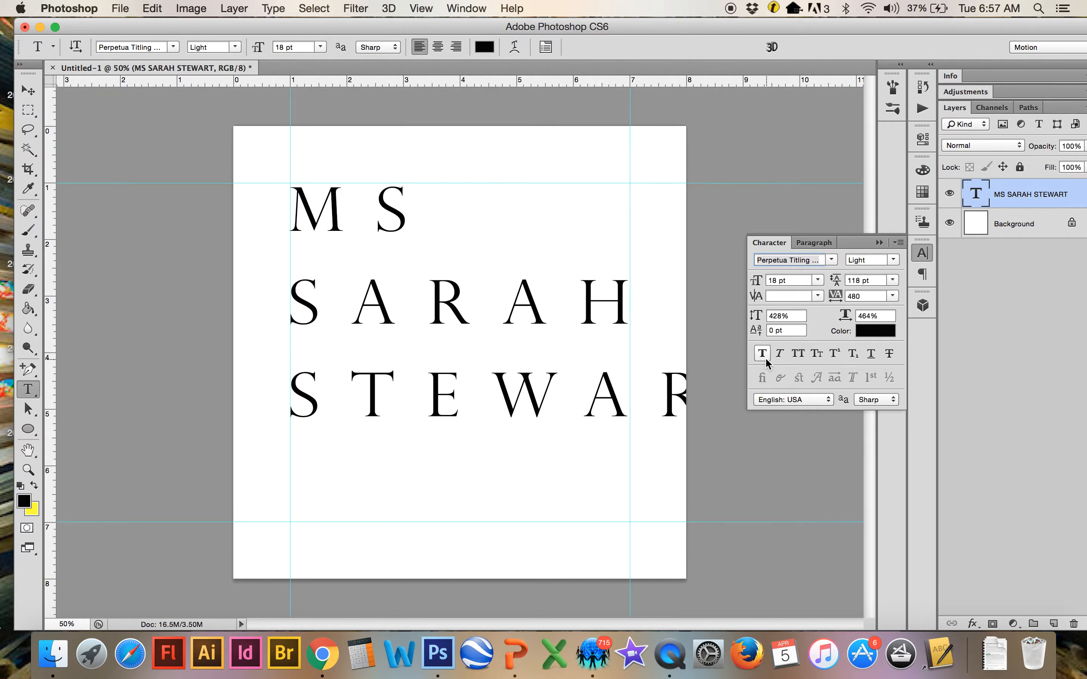
click(404, 221)
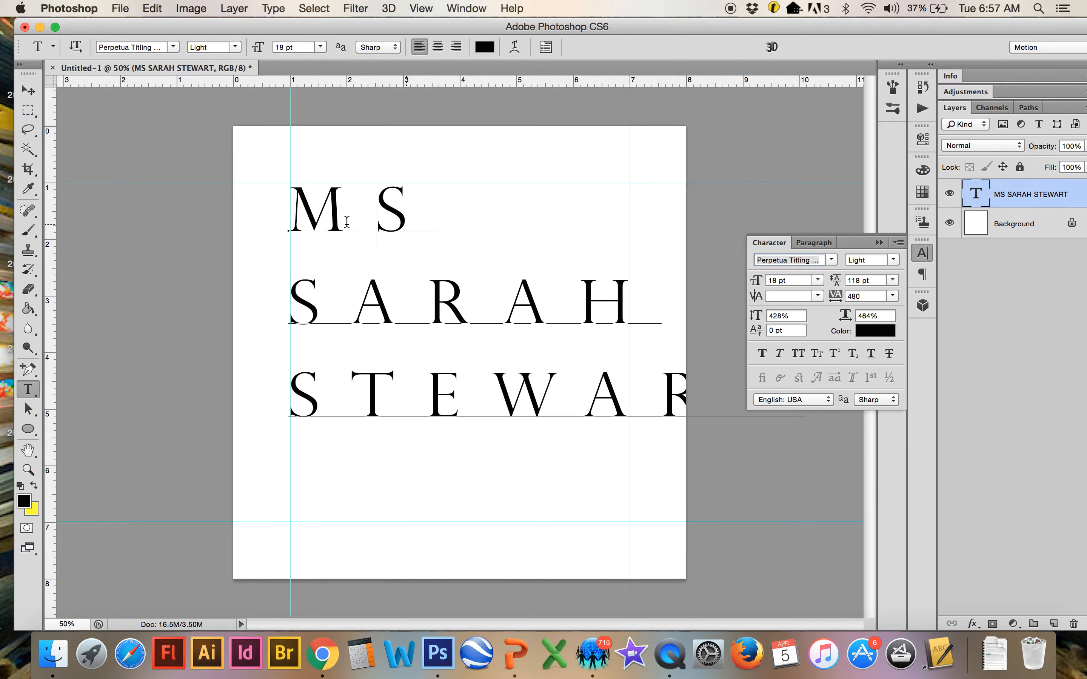
drag(347, 219, 305, 220)
click(304, 219)
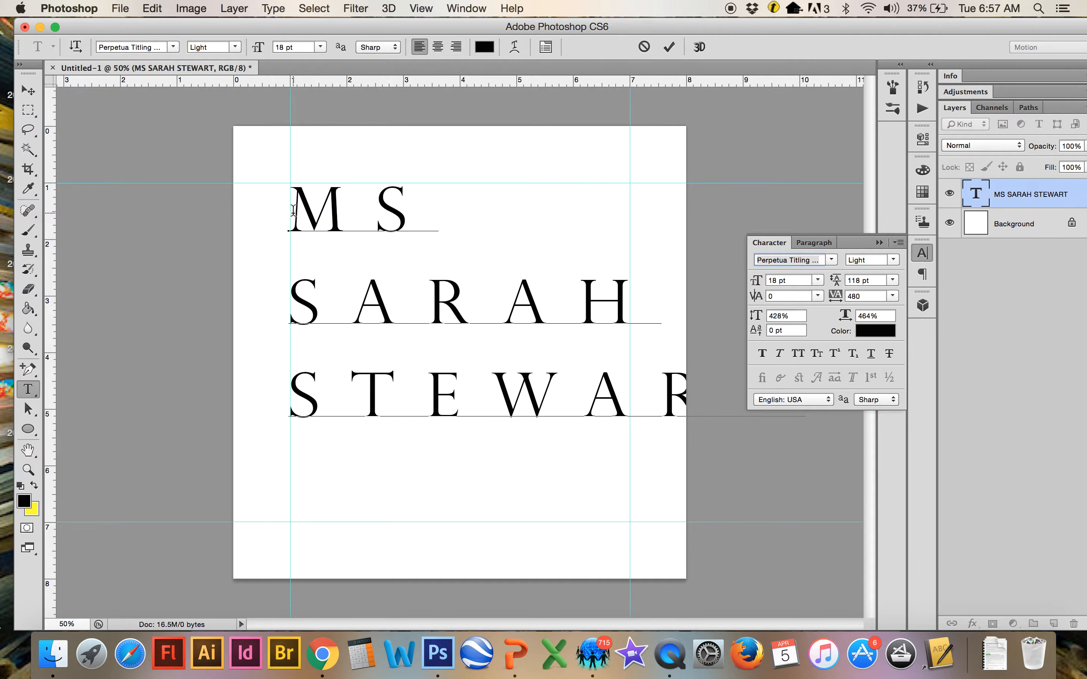
drag(294, 210, 448, 210)
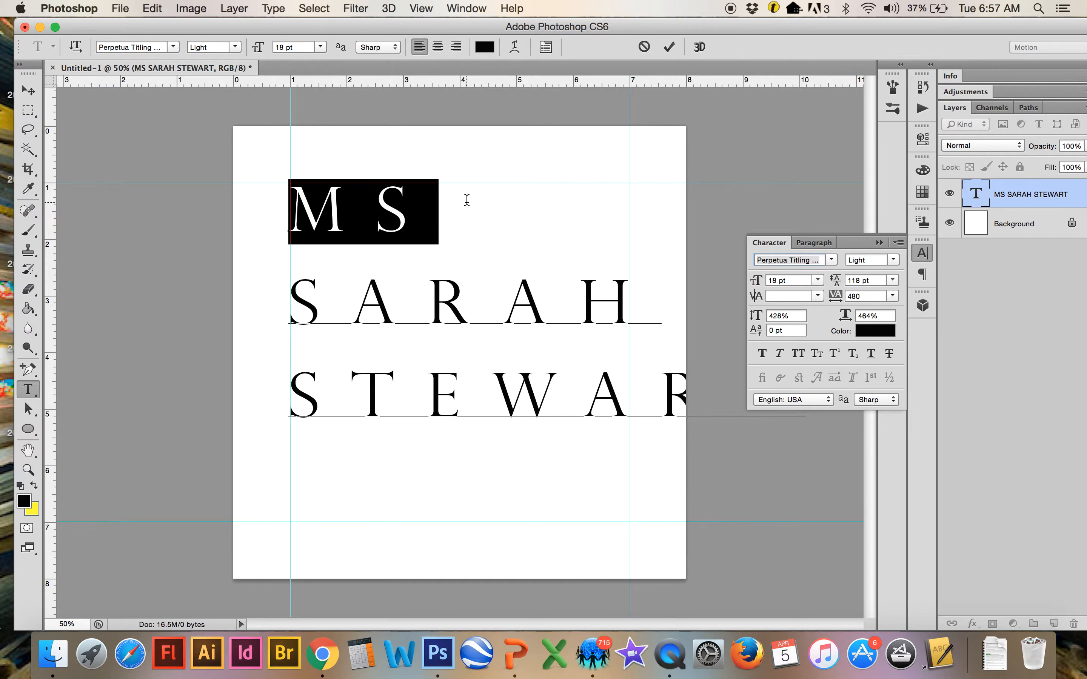
click(320, 47)
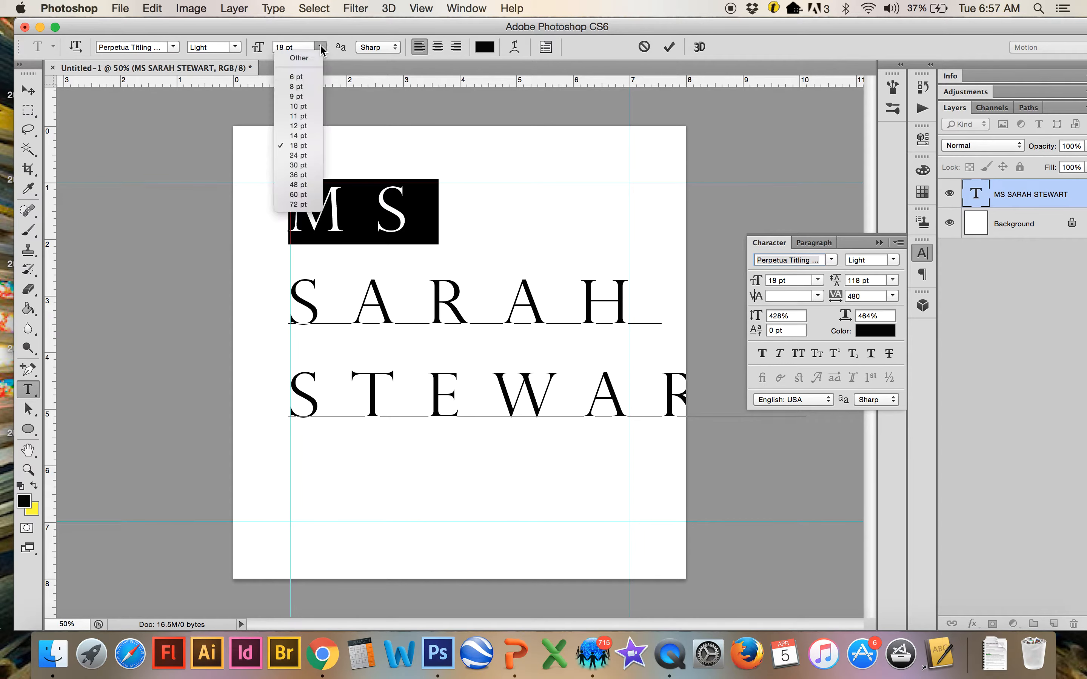
click(306, 209)
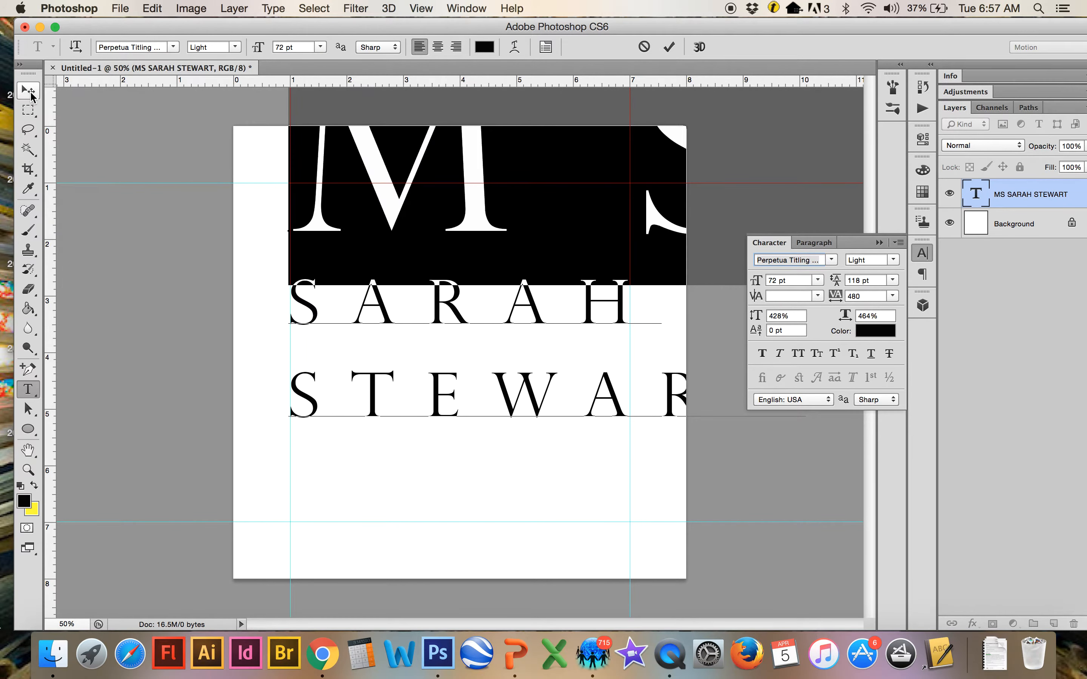
click(28, 90)
drag(315, 165, 307, 292)
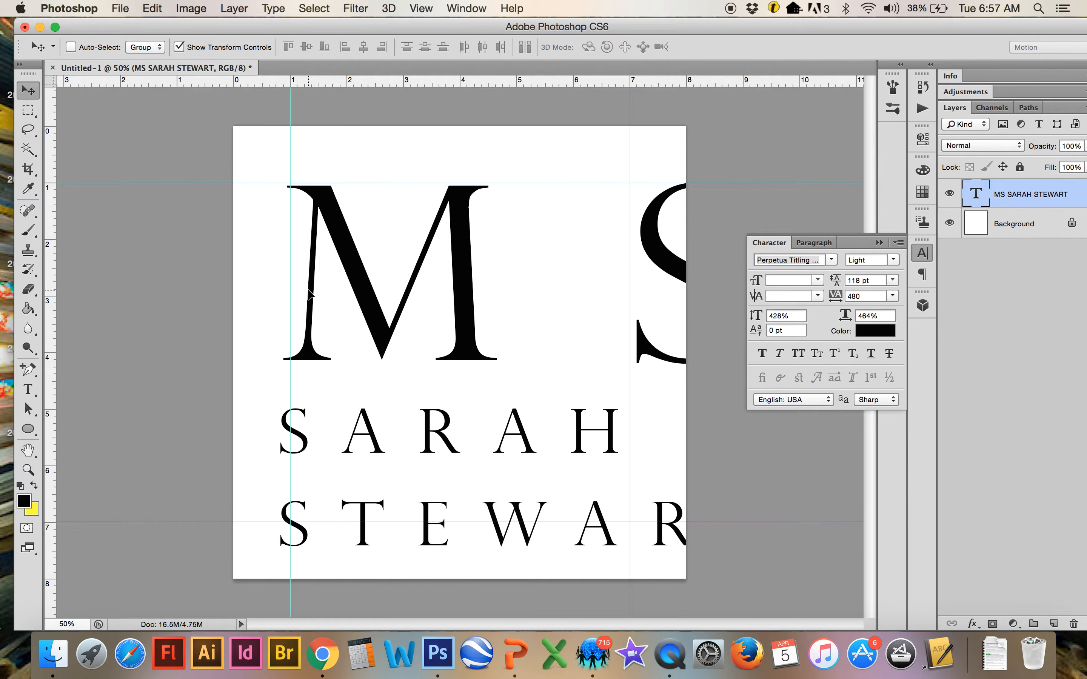
Reduce the tracking of MS from 480 to 20
click(28, 390)
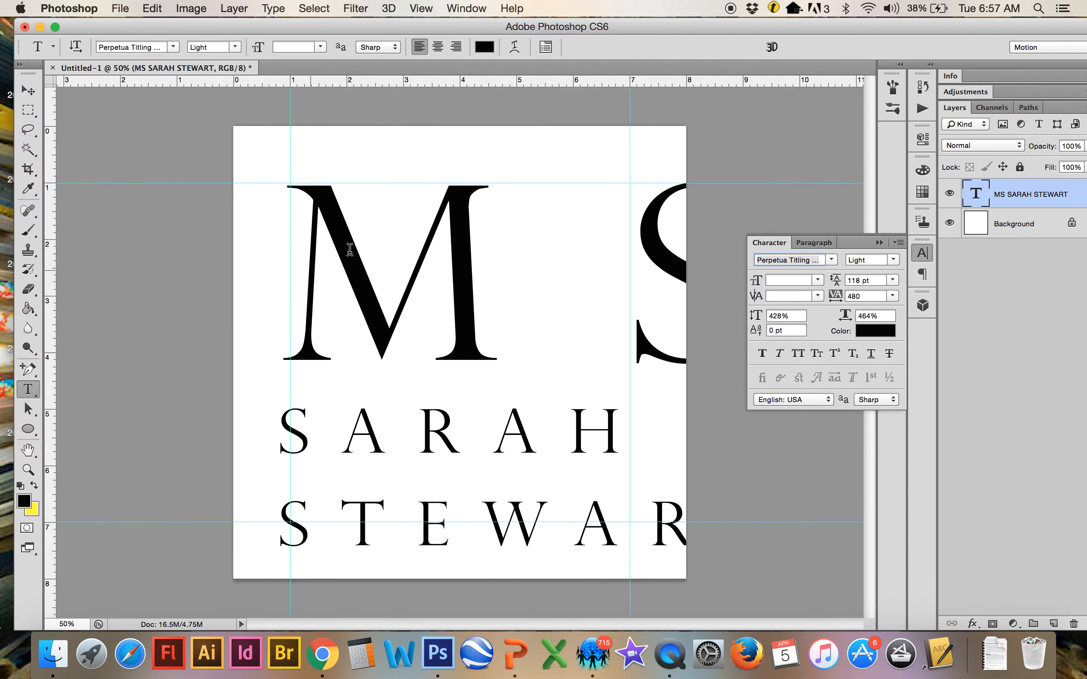
drag(315, 238, 604, 239)
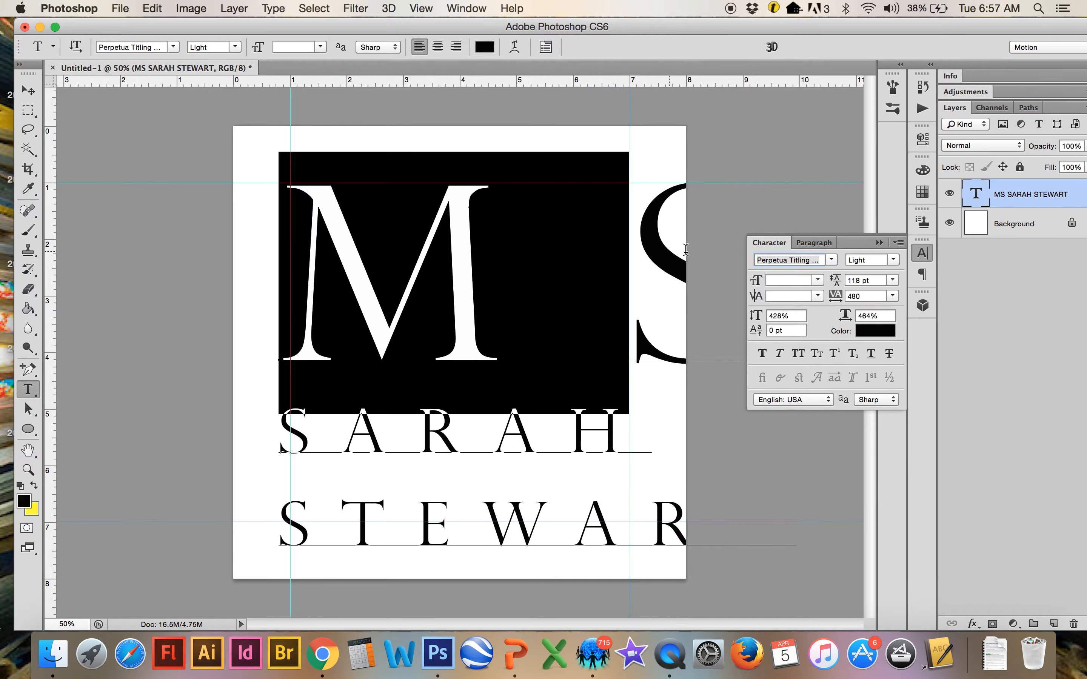
drag(715, 259, 716, 273)
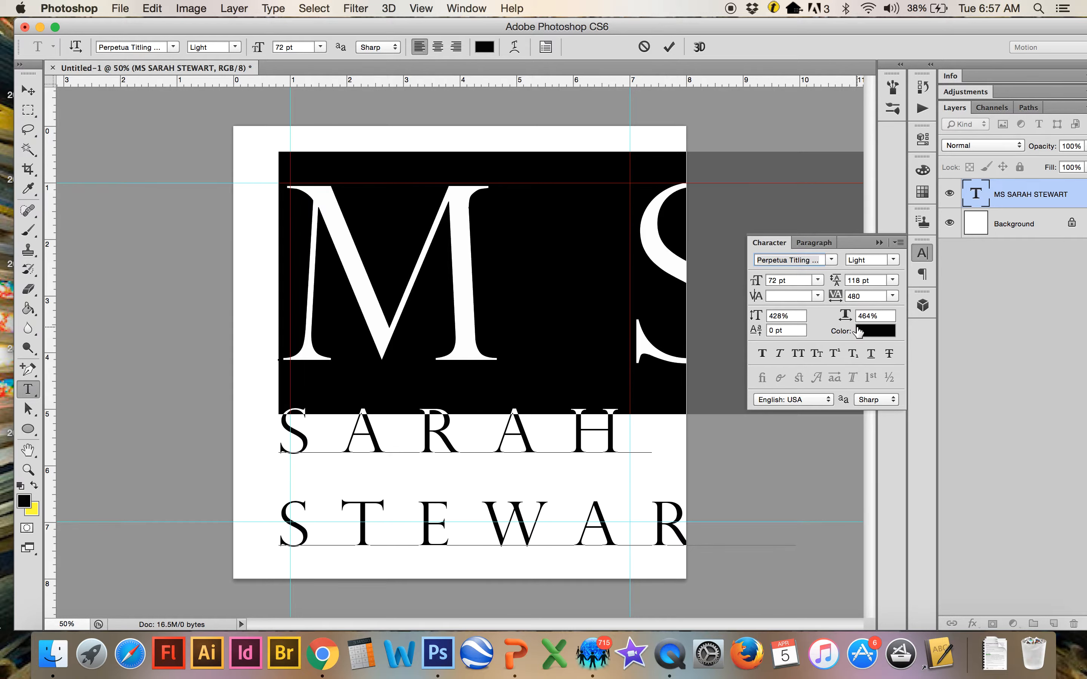
click(869, 296)
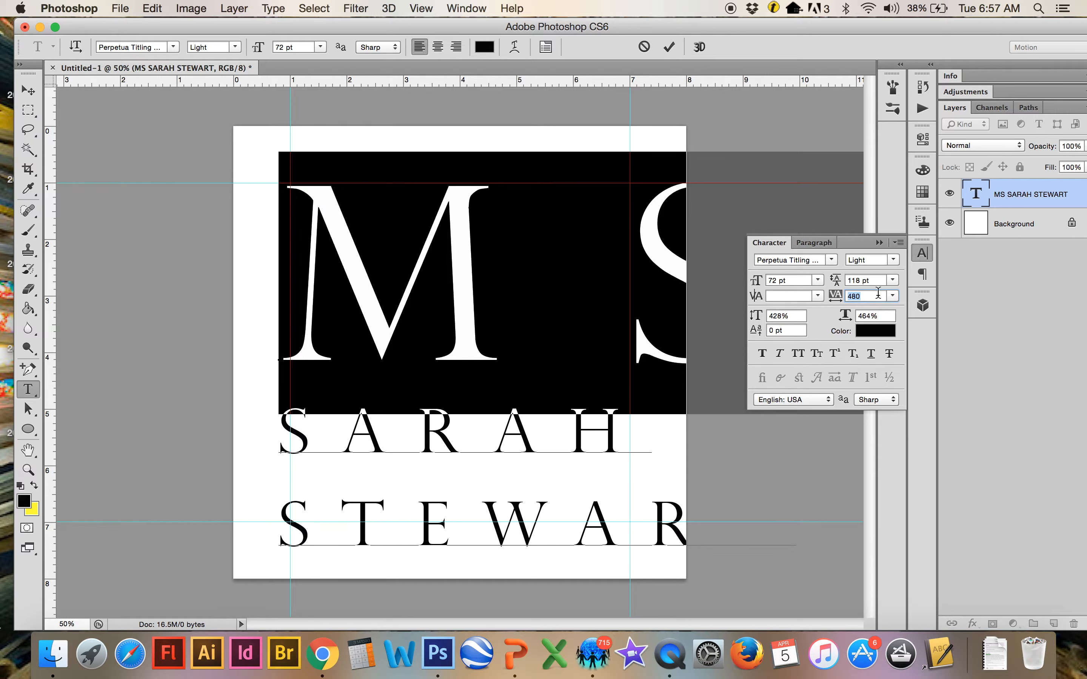
key(Down)
key(Down)
key(Down)
key(Down)
key(Down)
key(Down)
key(Down)
key(Down)
key(Down)
key(Down)
key(Down)
key(Down)
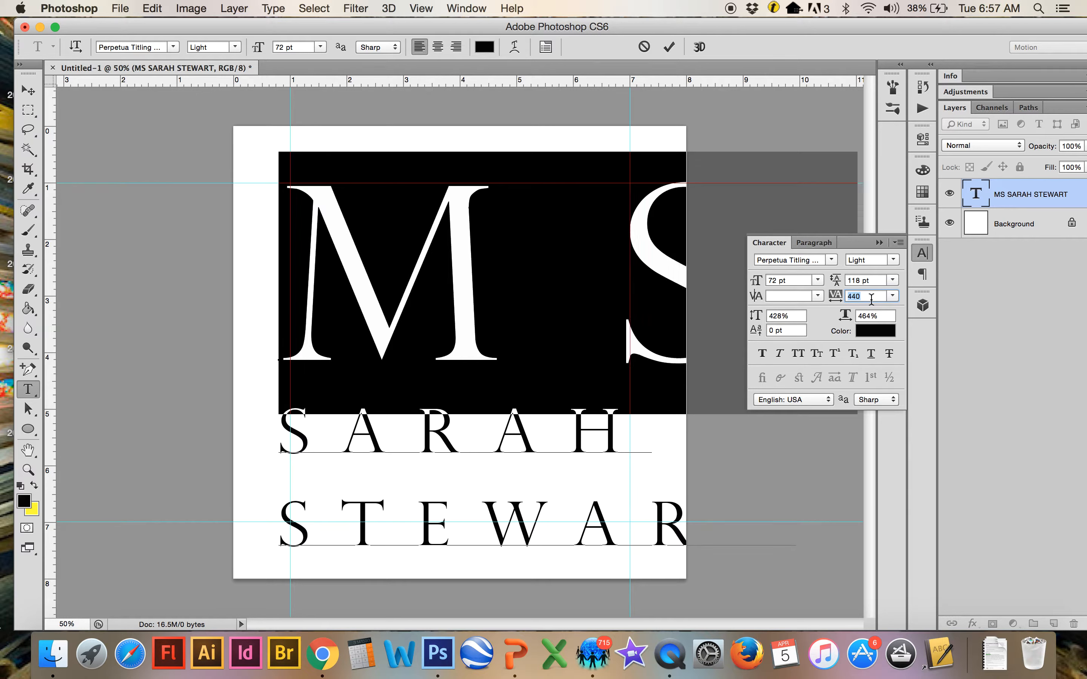
key(Down)
key(Down)
key(Down)
key(Down)
key(Down)
key(Down)
key(Down)
key(Down)
key(Down)
key(Down)
key(Down)
key(Down)
key(Down)
key(Down)
key(Down)
key(Down)
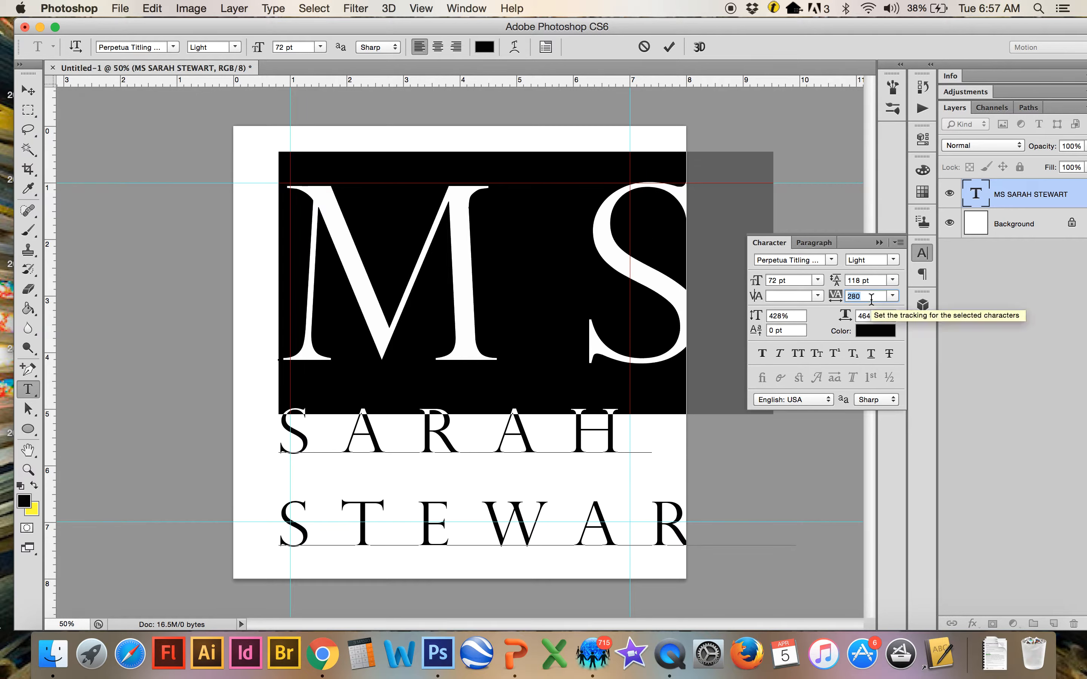
key(Down)
key(Down)
key(Down)
key(Down)
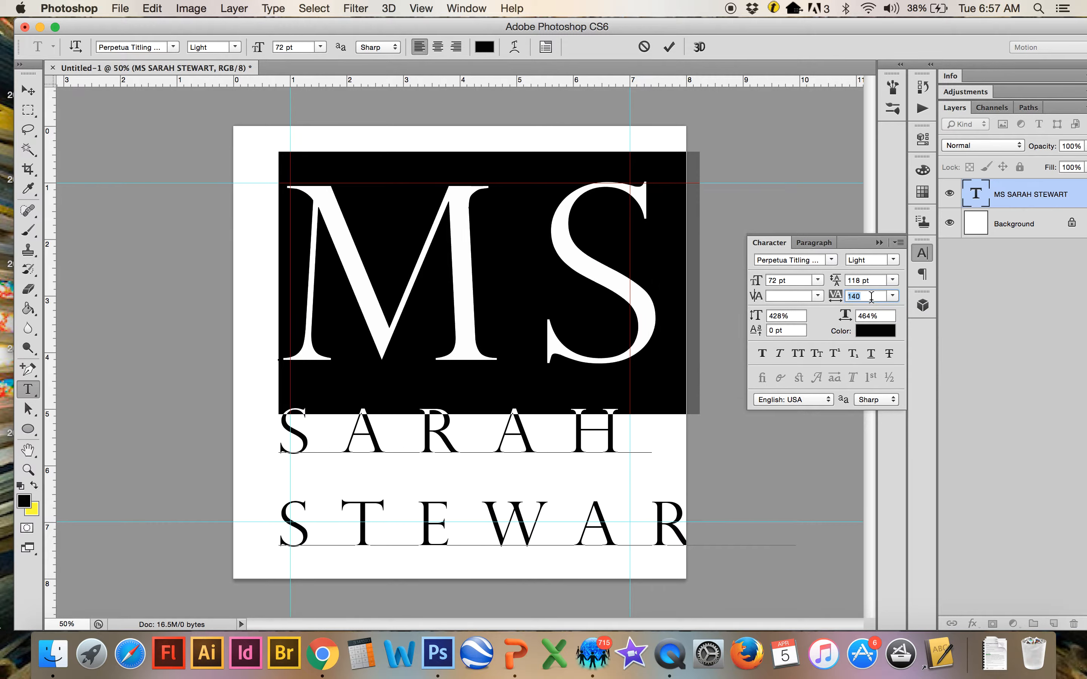
key(Down)
key(Down)
key(Down)
key(Down)
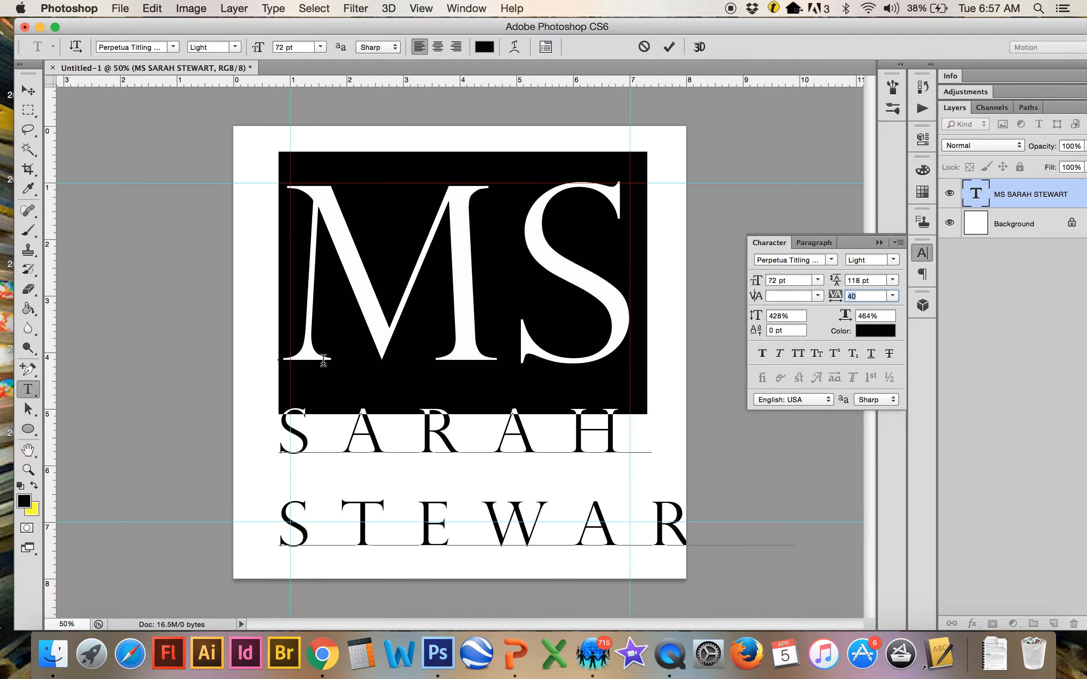
key(Down)
key(Down)
click(28, 90)
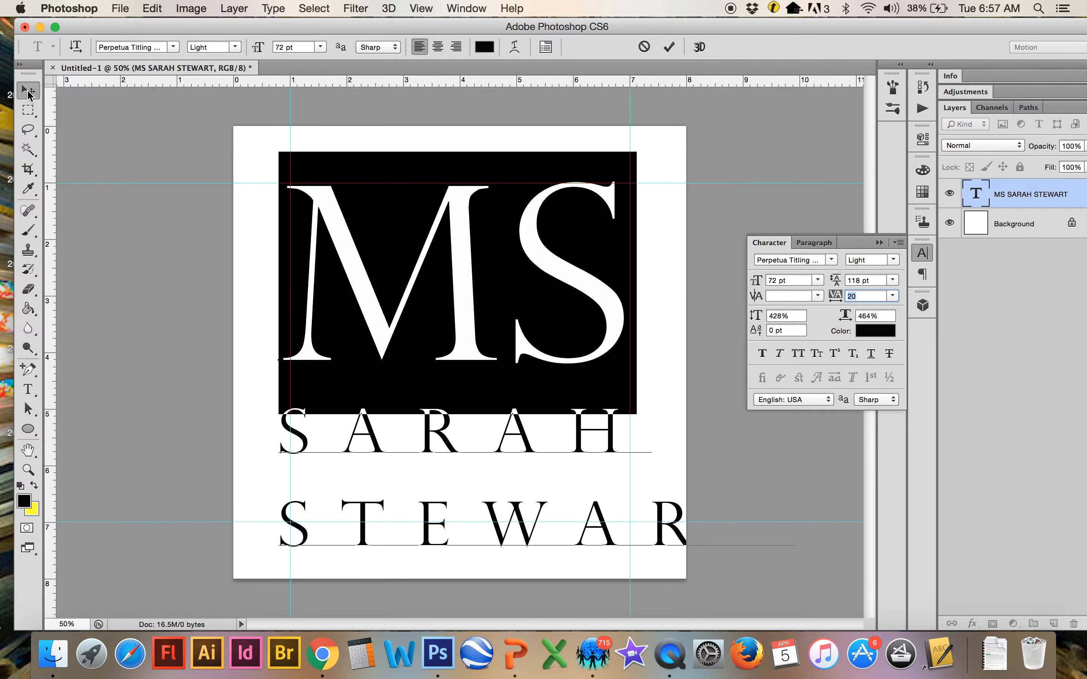
drag(332, 209, 330, 209)
key(Up)
key(Up)
key(Up)
key(Up)
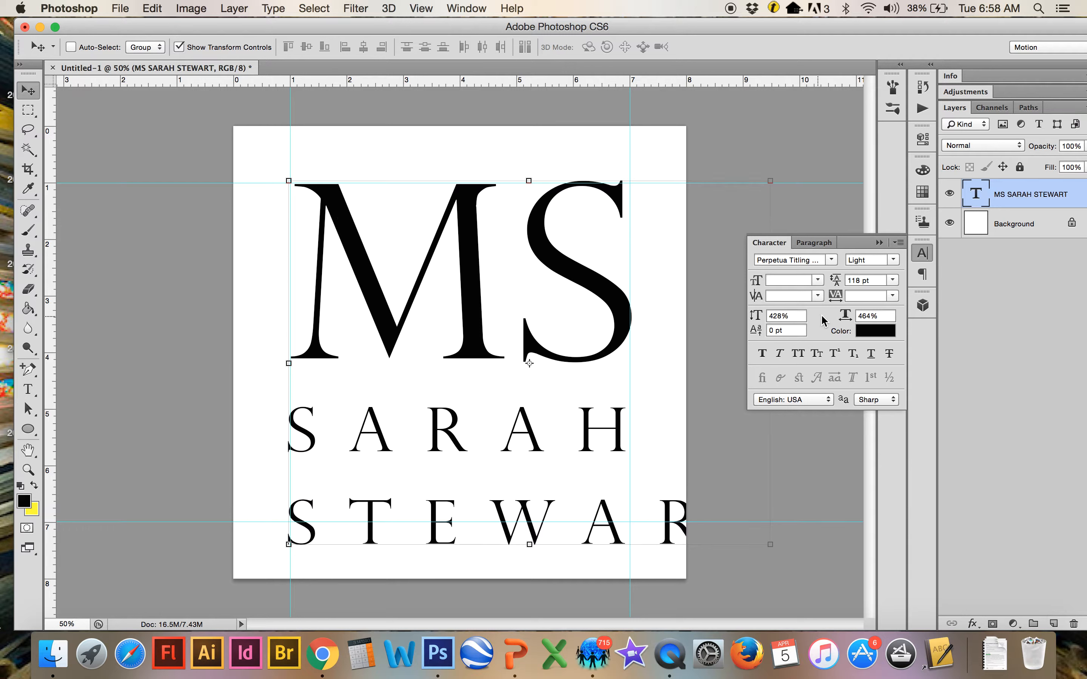
click(858, 295)
click(30, 389)
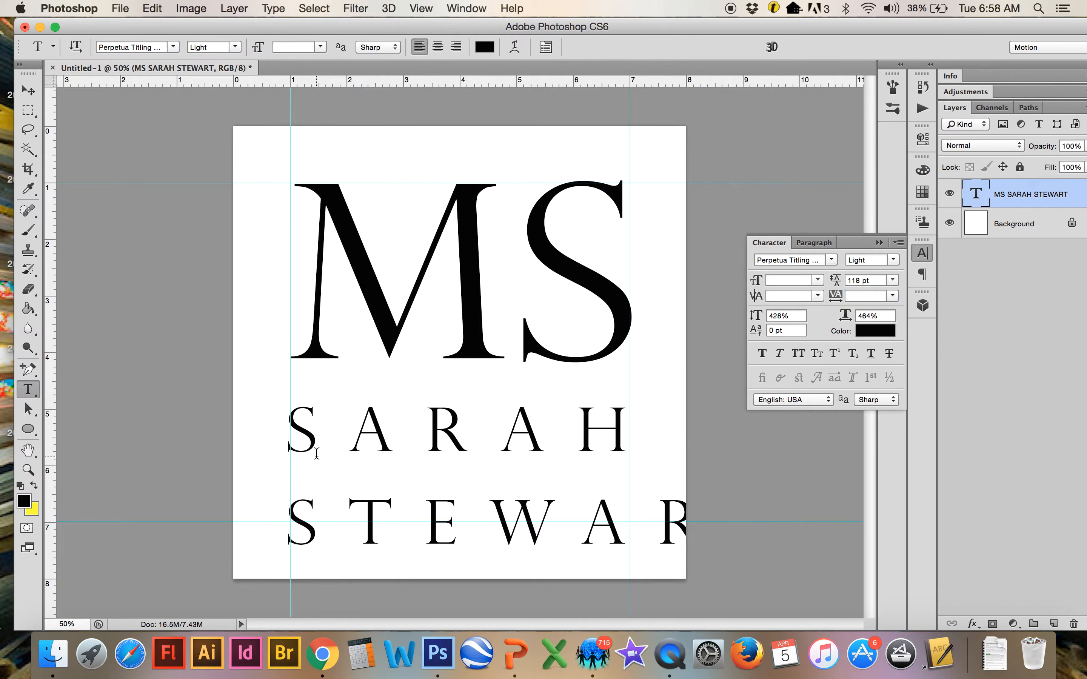
drag(288, 412, 533, 415)
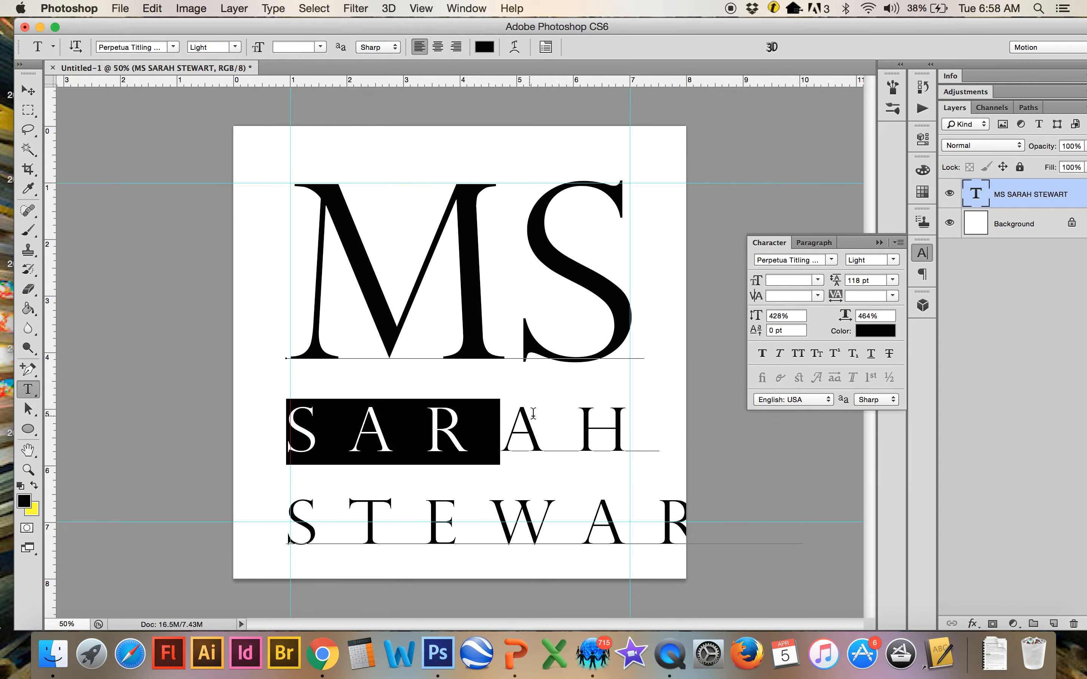
double_click(534, 415)
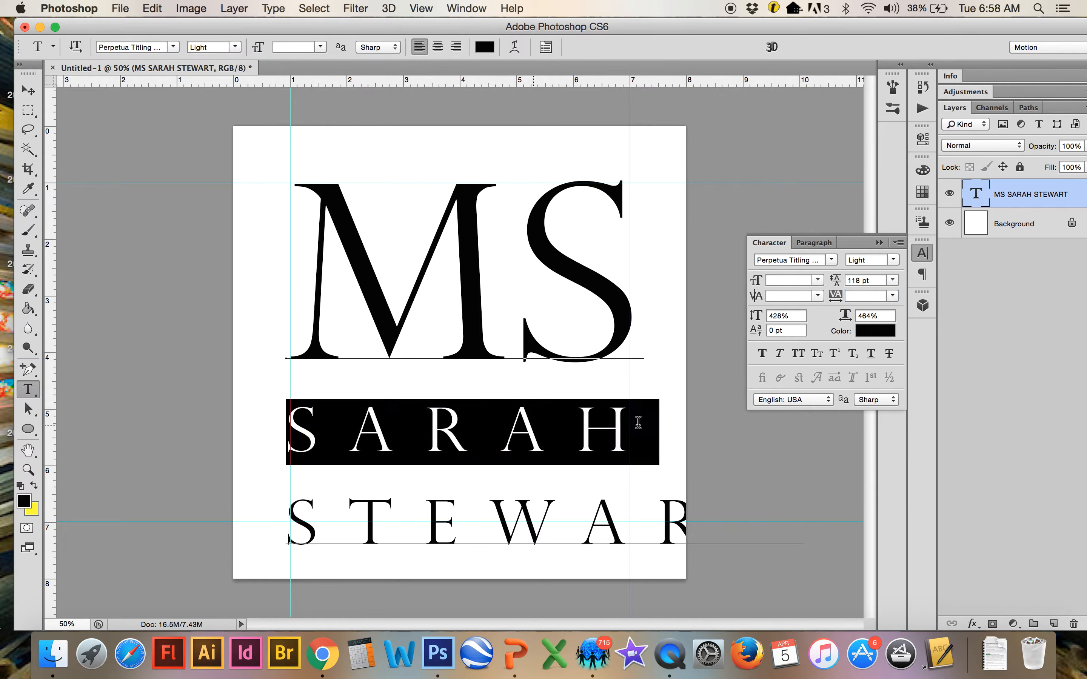
click(292, 336)
drag(297, 317, 702, 422)
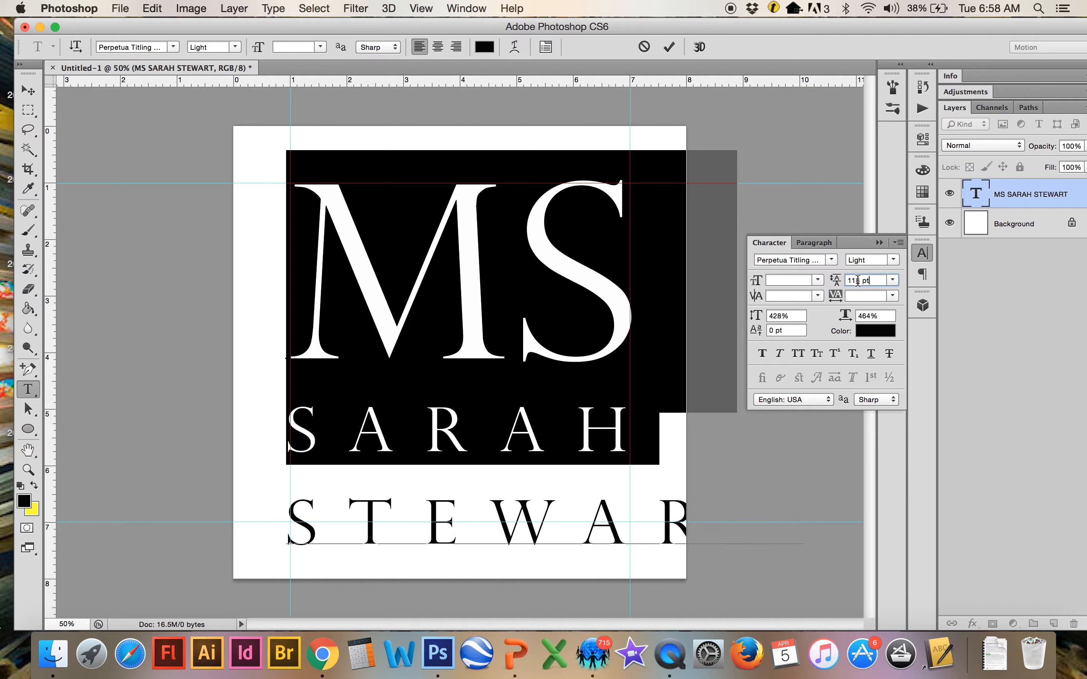
drag(837, 282, 839, 283)
key(Down)
key(Down)
key(Down)
key(Down)
key(Down)
key(Down)
key(Down)
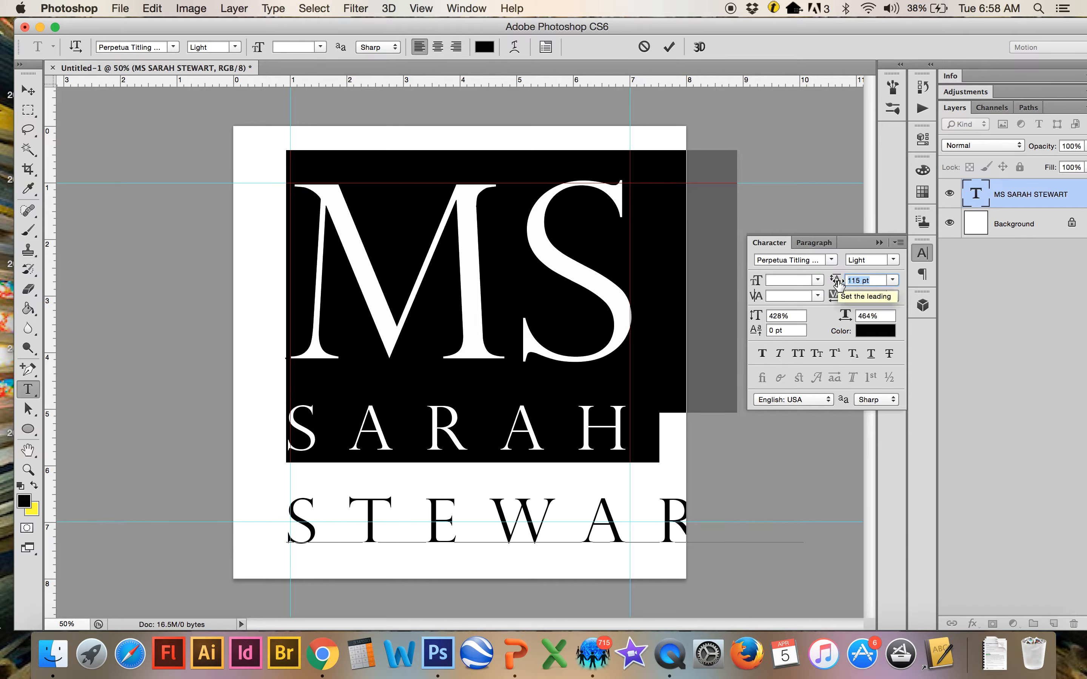
key(Down)
key(Down)
key(Down)
key(Down)
key(Down)
key(Down)
key(Down)
key(Down)
key(Down)
key(Down)
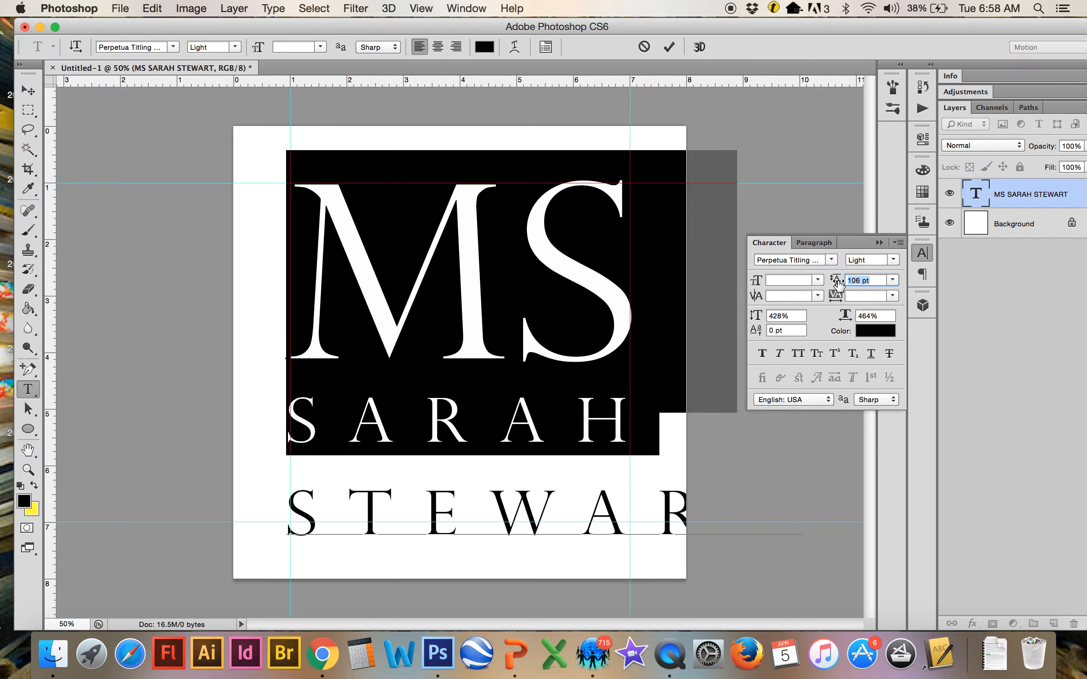
key(Down)
key(Down)
key(Down)
key(Down)
key(Down)
key(Down)
key(Down)
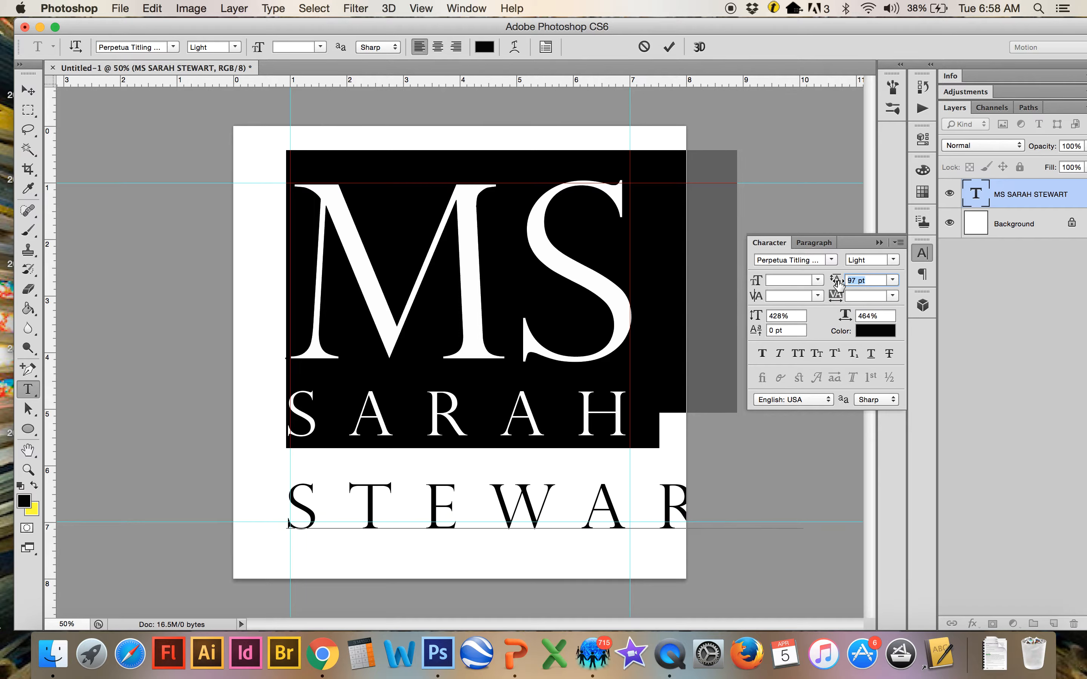
key(Down)
key(Down)
key(Down)
key(Down)
key(Down)
key(Down)
key(Down)
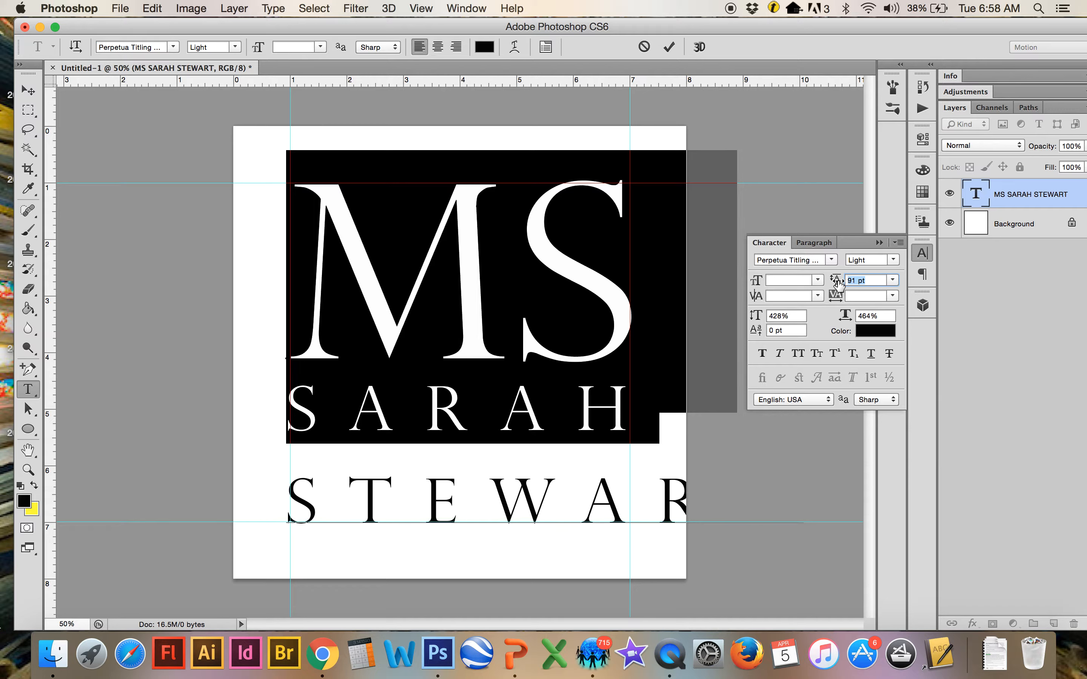
key(Down)
key(Down)
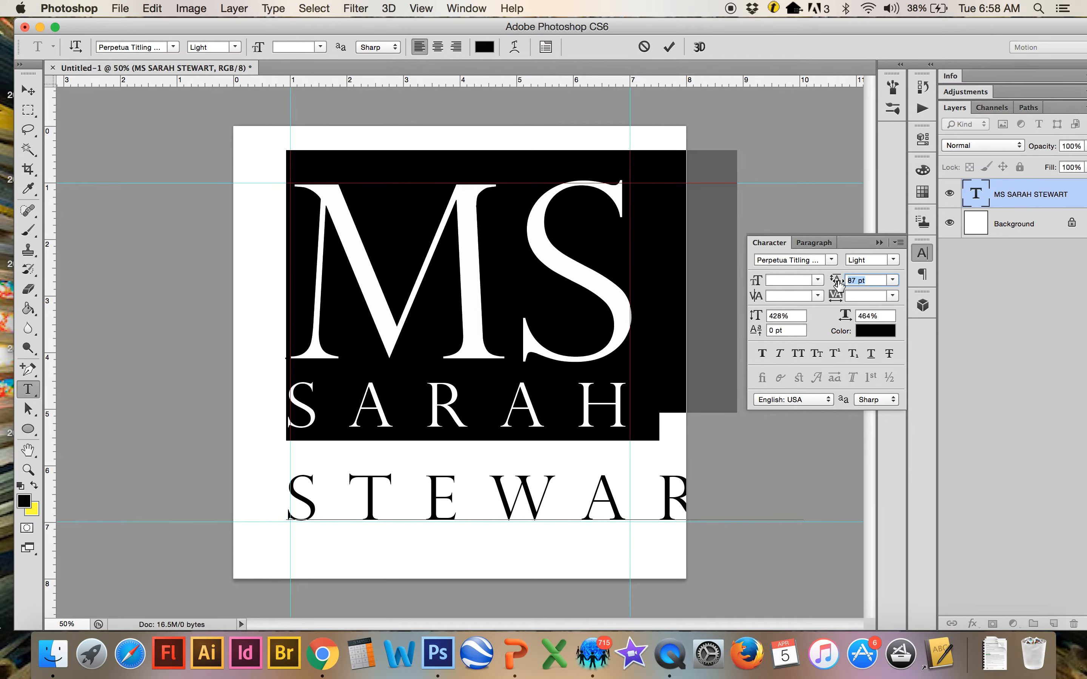
click(534, 486)
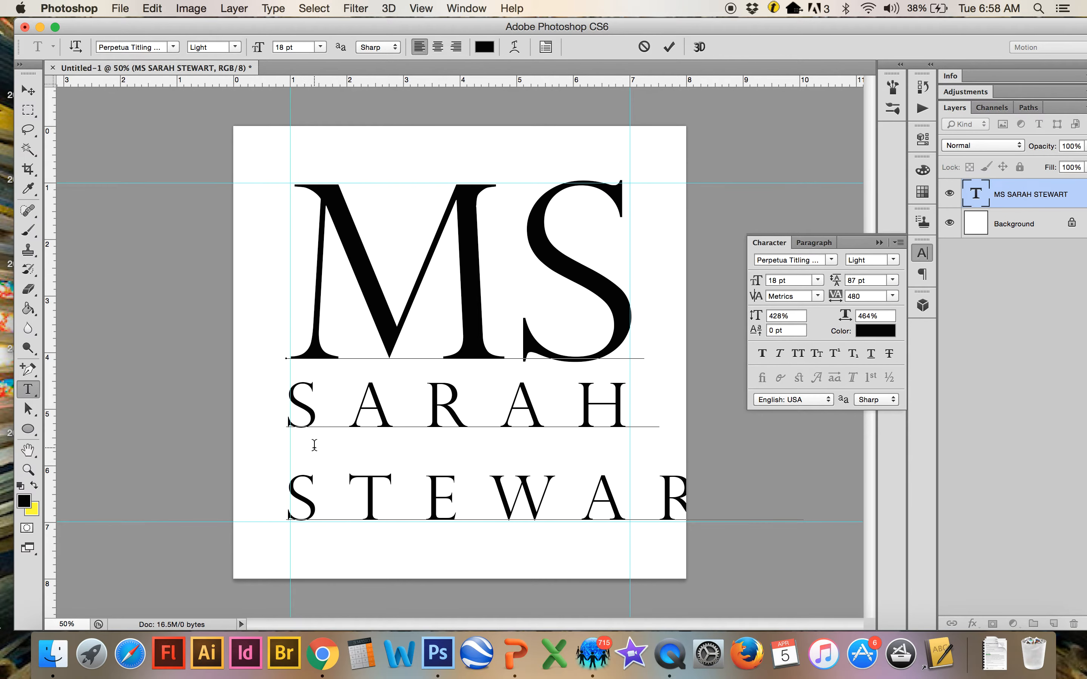
drag(292, 490, 838, 508)
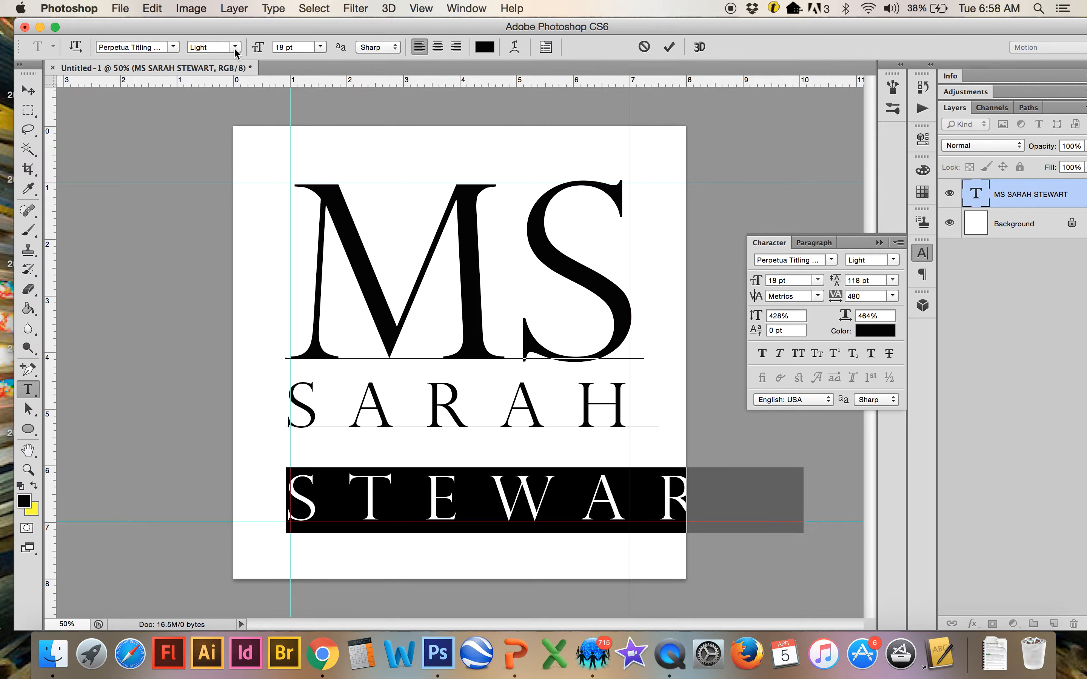
click(234, 48)
click(234, 50)
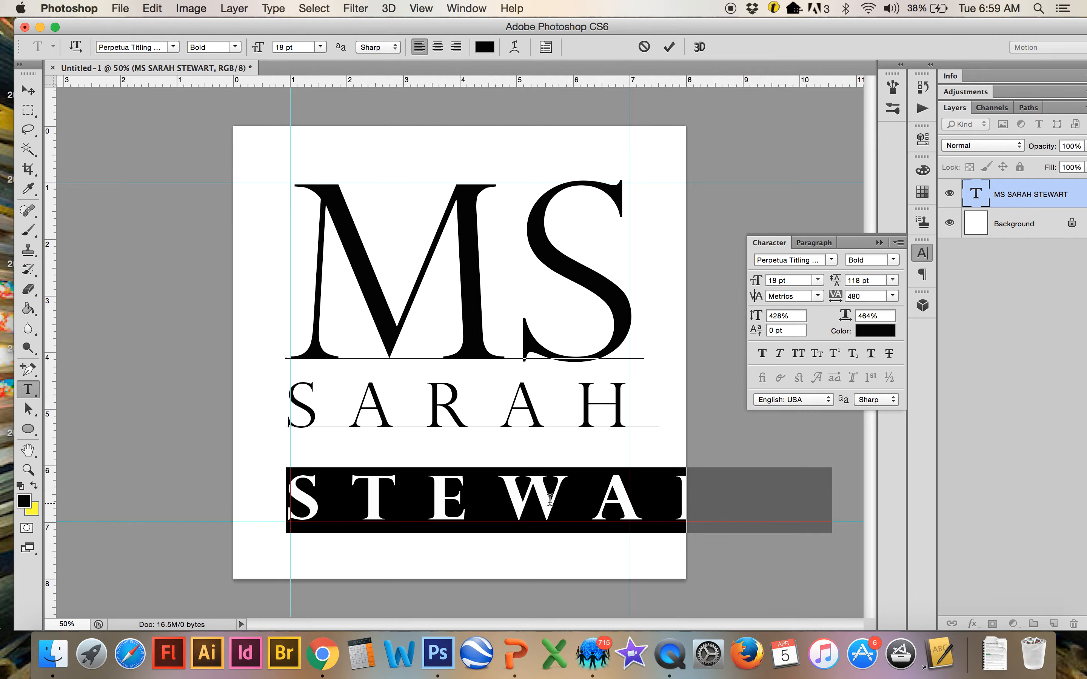
click(864, 280)
key(Down)
key(Down)
key(Down)
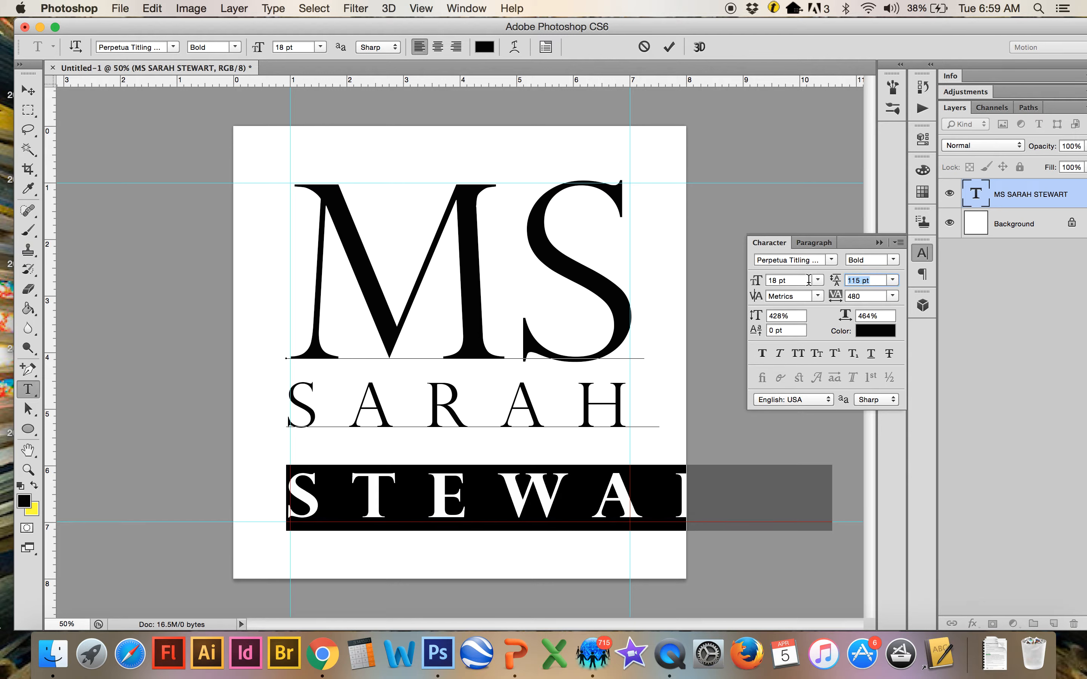
click(876, 297)
key(Down)
key(Down)
key(Down)
key(Down)
key(Down)
key(Down)
key(Down)
key(Down)
key(Down)
key(Down)
key(Down)
key(Down)
key(Down)
key(Down)
key(Down)
key(Down)
key(Down)
key(Down)
key(Down)
key(Down)
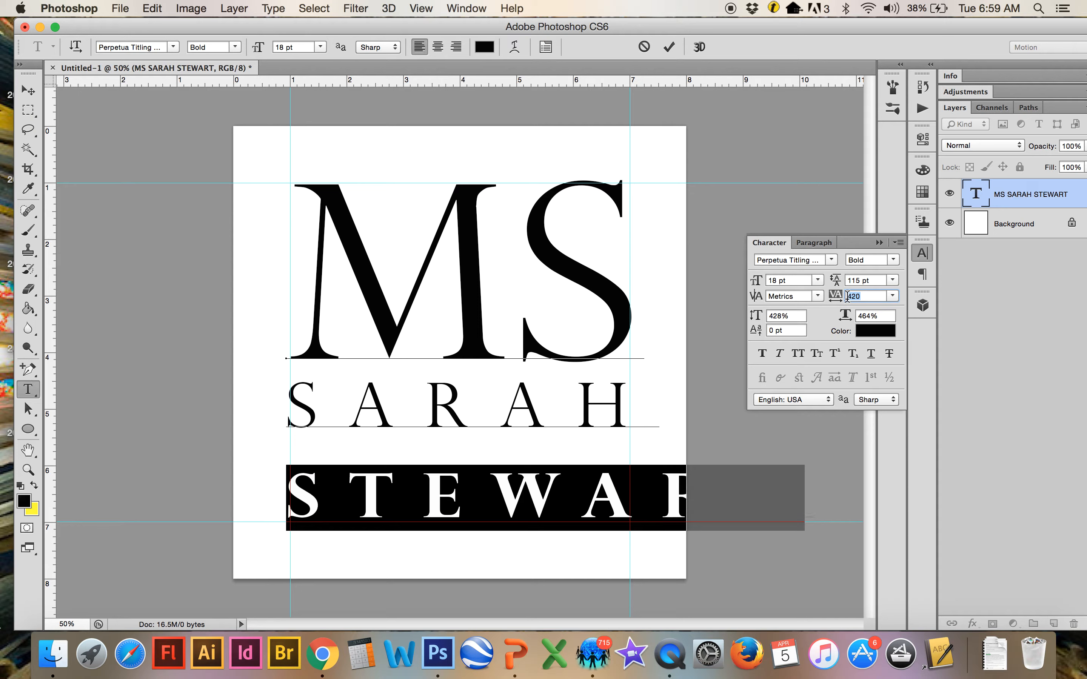
key(Down)
key(Down)
key(Down)
key(Down)
key(Down)
key(Down)
key(Down)
key(Down)
key(Down)
key(Down)
key(Down)
key(Down)
key(Down)
key(Down)
key(Down)
key(Down)
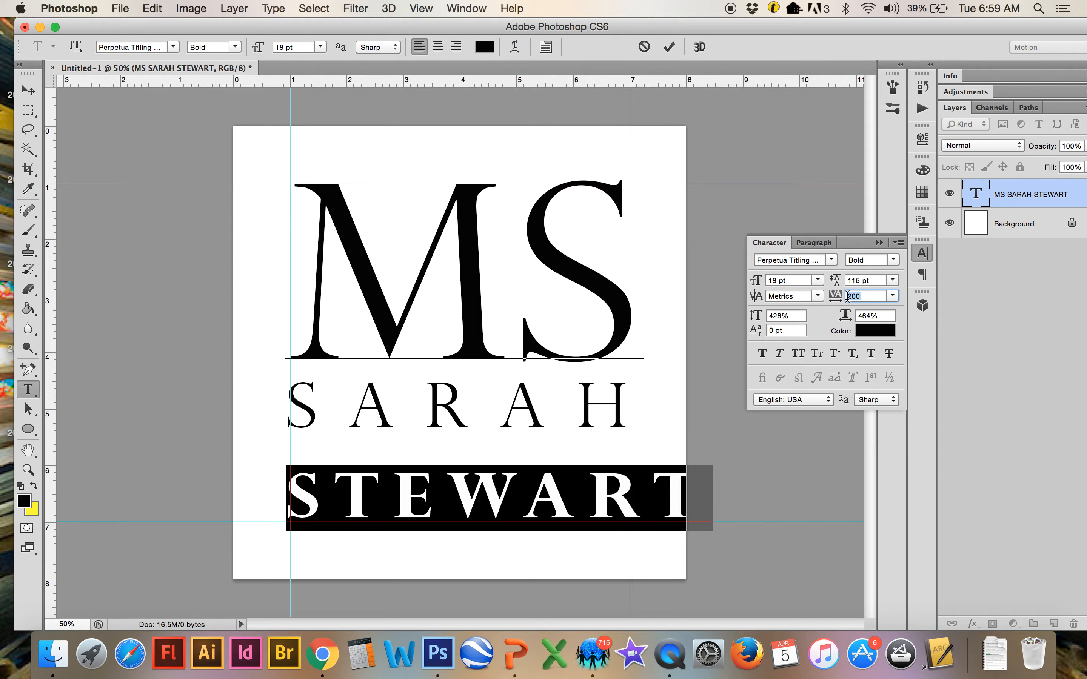
key(Down)
key(Down)
key(Down)
key(Down)
key(Down)
key(Down)
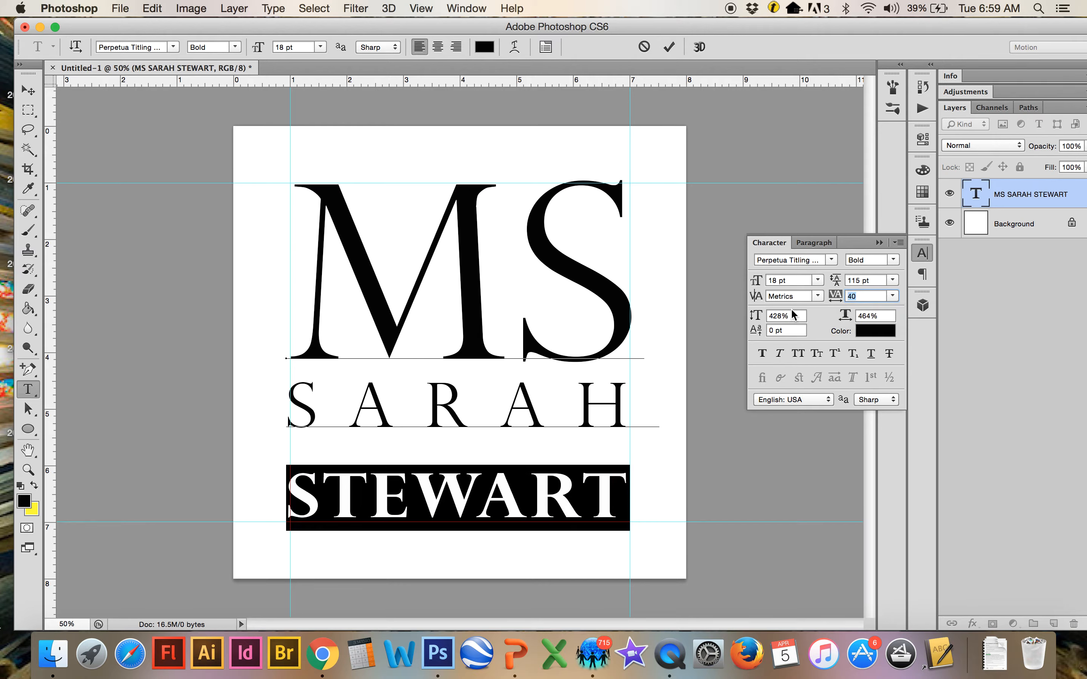
click(802, 319)
key(Up)
key(Up)
key(Up)
key(Up)
key(Up)
key(Up)
key(Up)
key(Up)
key(Up)
key(Up)
key(Up)
key(Up)
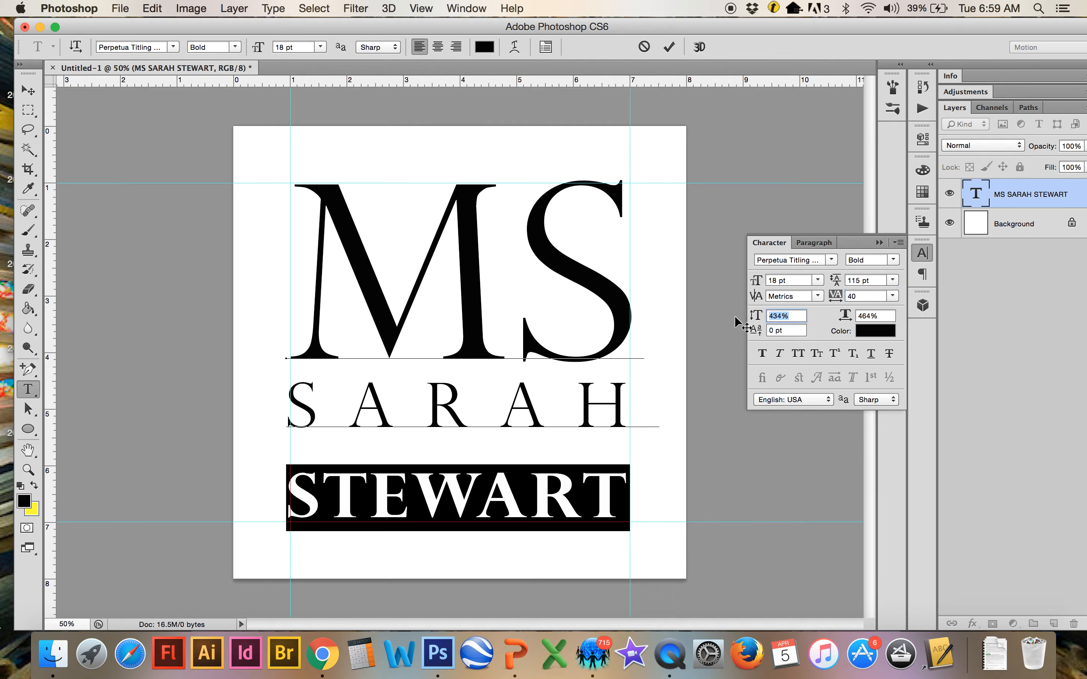
key(Up)
key(Up)
key(Up)
key(Up)
key(Up)
key(Up)
key(Up)
key(Up)
key(Up)
key(Up)
key(Up)
key(Up)
key(Up)
key(Up)
key(Up)
key(Up)
key(Up)
key(Up)
key(Up)
key(Up)
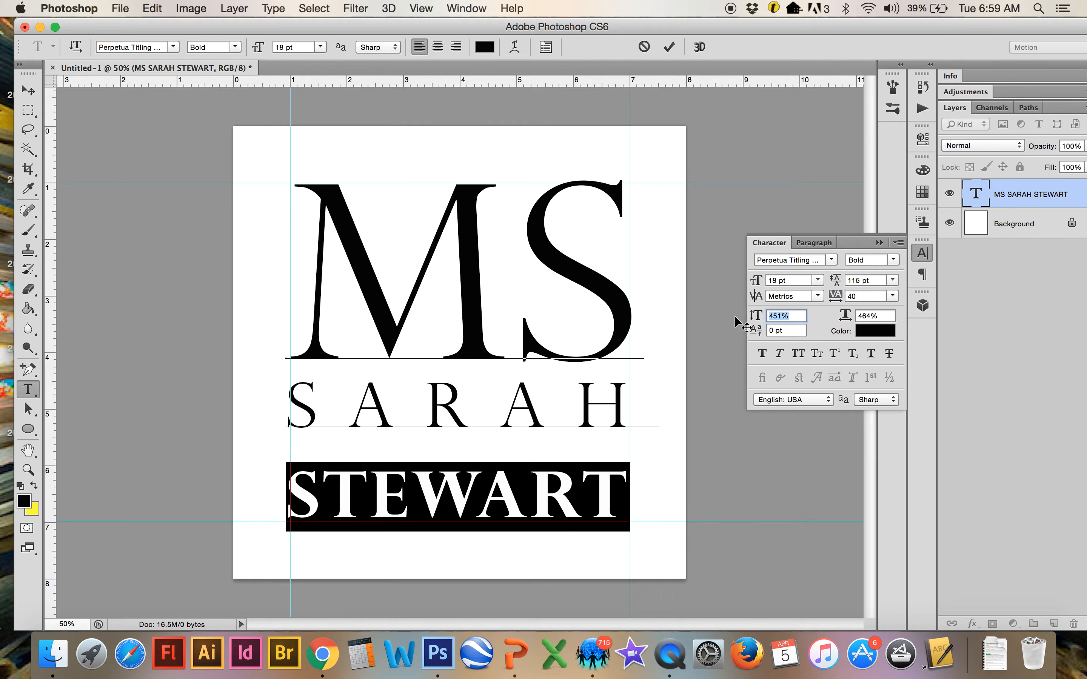
key(Up)
key(Up)
key(Up)
key(Up)
key(Up)
key(Up)
key(Up)
key(Up)
key(Up)
key(Up)
key(Up)
key(Up)
key(Up)
key(Up)
key(Up)
key(Up)
key(Up)
key(Up)
key(Up)
key(Up)
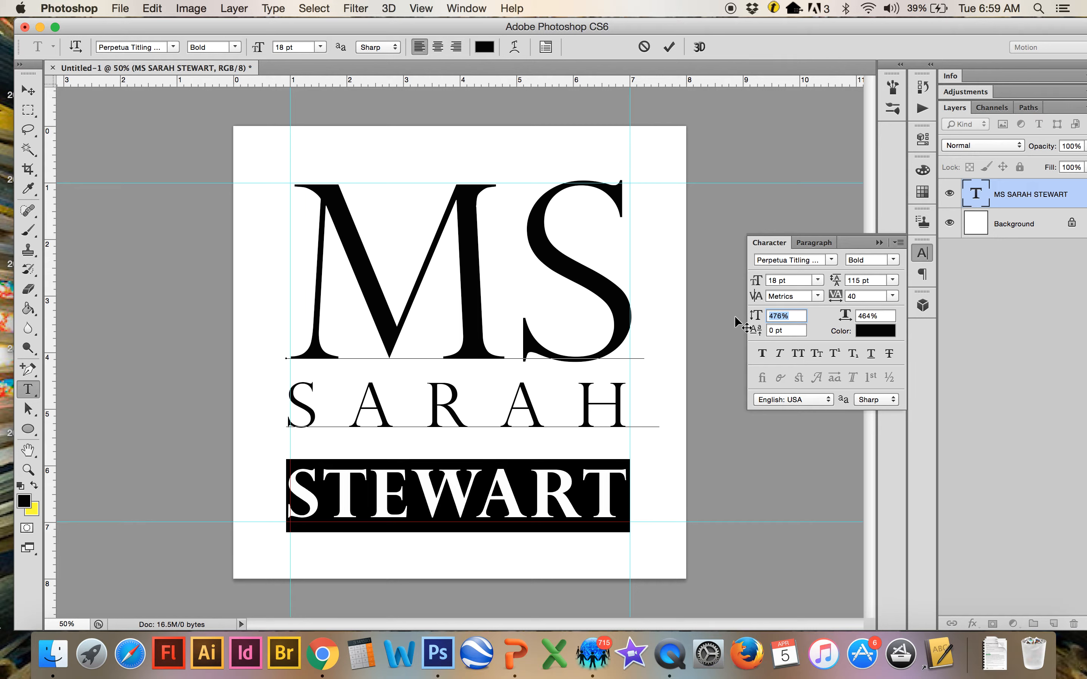
key(Up)
key(Up)
key(Up)
key(Up)
key(Up)
key(Up)
key(Up)
key(Up)
key(Up)
key(Up)
key(Up)
key(Up)
key(Up)
key(Up)
key(Up)
key(Up)
key(Up)
key(Up)
key(Up)
key(Up)
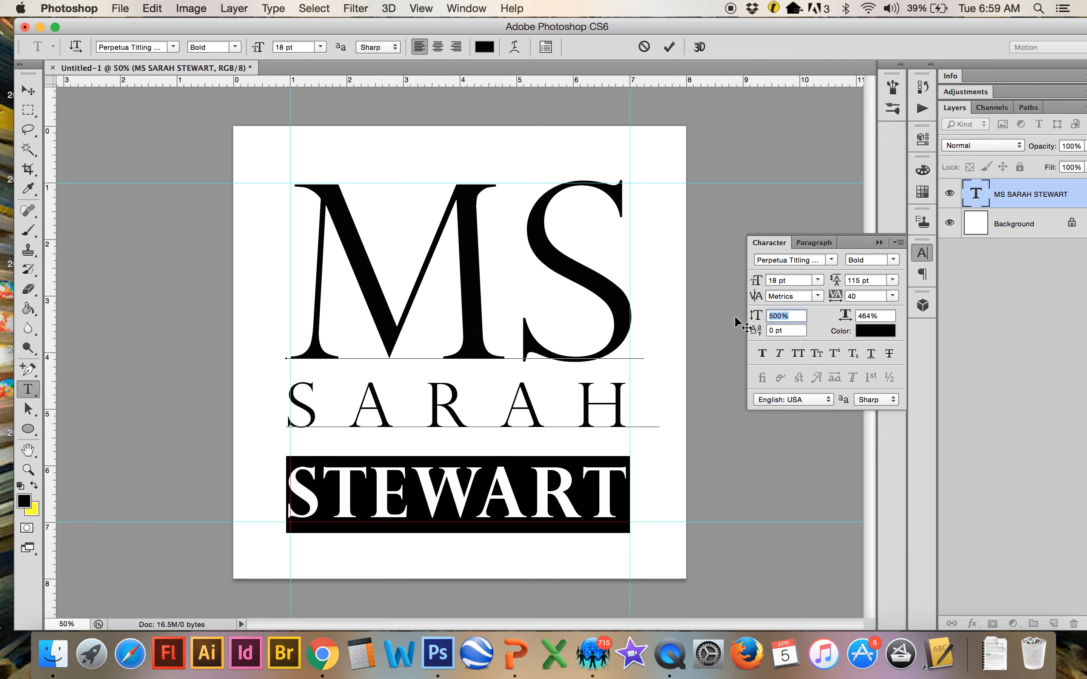
key(Up)
key(Up)
key(Up)
key(Up)
key(Up)
key(Up)
key(Up)
key(Up)
key(Up)
key(Up)
key(Up)
key(Up)
key(Up)
key(Up)
key(Up)
key(Up)
key(Up)
key(Up)
key(Up)
key(Up)
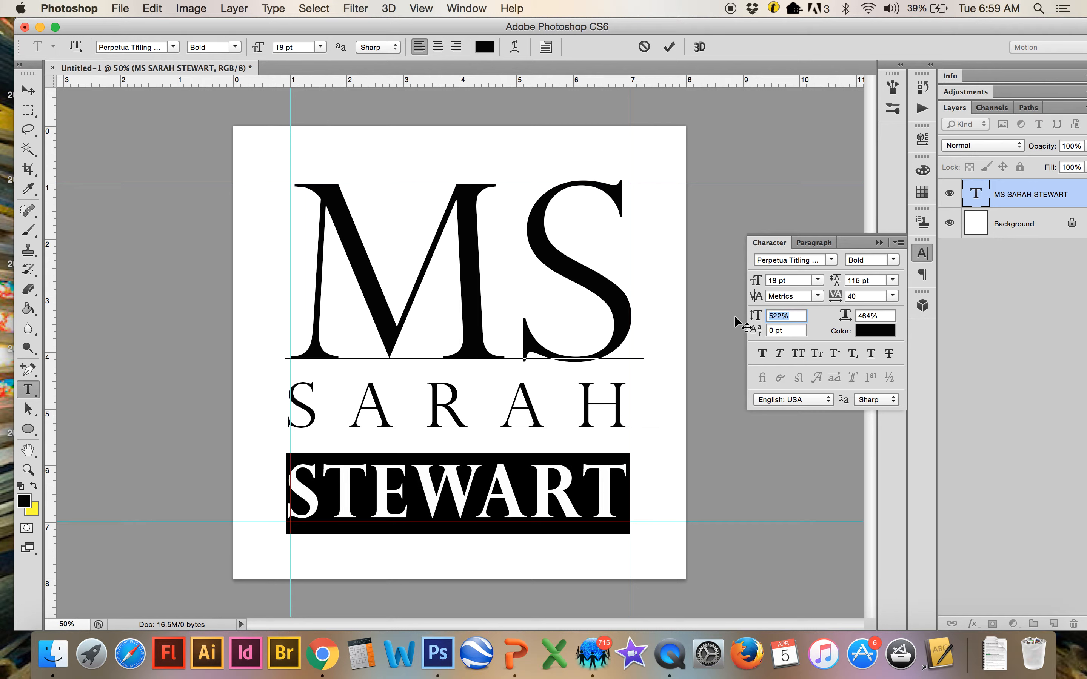
key(Up)
key(Up)
key(Up)
key(Up)
key(Up)
key(Up)
key(Up)
key(Up)
key(Up)
key(Up)
key(Up)
key(Up)
key(Up)
key(Up)
key(Up)
key(Up)
key(Up)
key(Up)
key(Up)
key(Up)
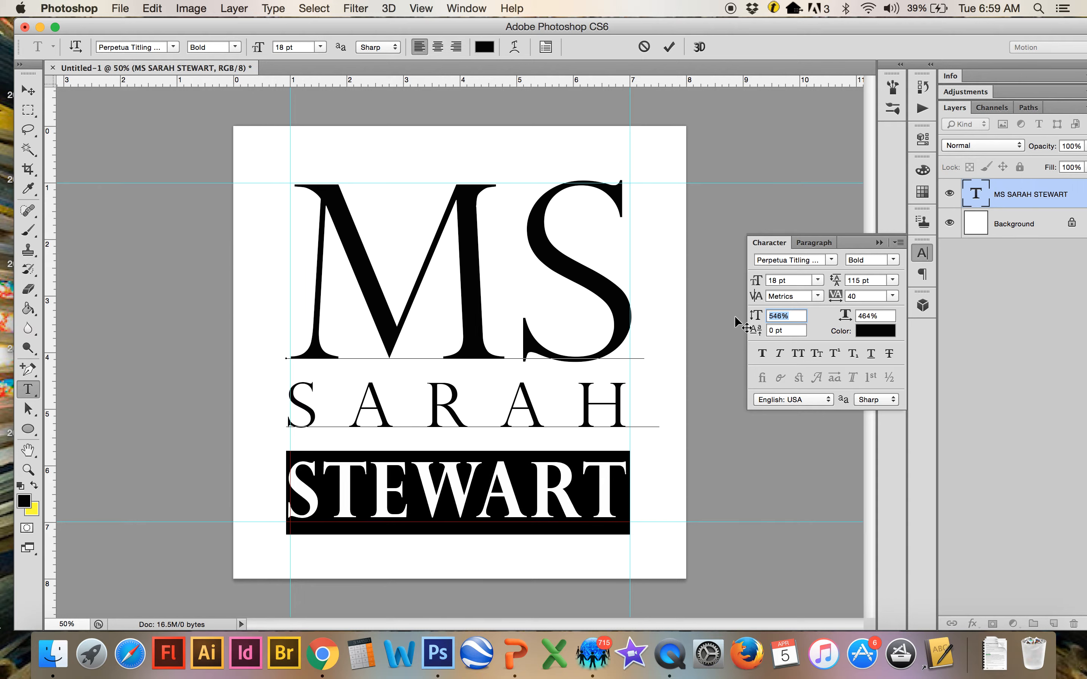
key(Down)
key(Down)
key(Down)
key(Down)
key(Down)
key(Down)
key(Down)
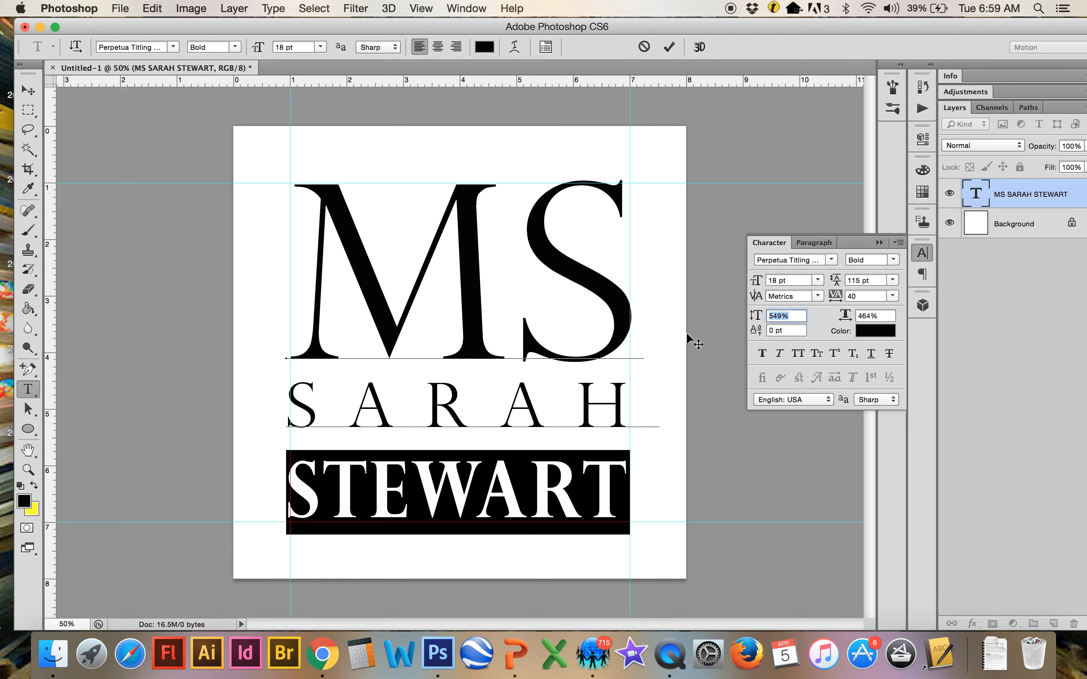
click(491, 440)
click(589, 453)
drag(292, 481, 767, 460)
click(238, 48)
click(236, 42)
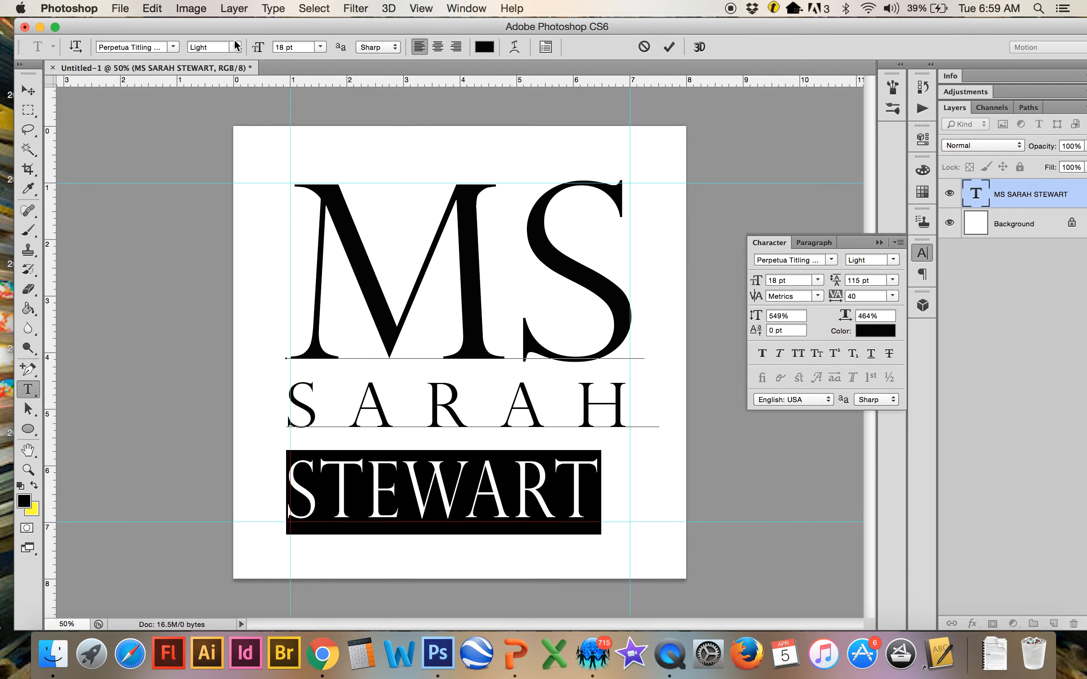
click(236, 44)
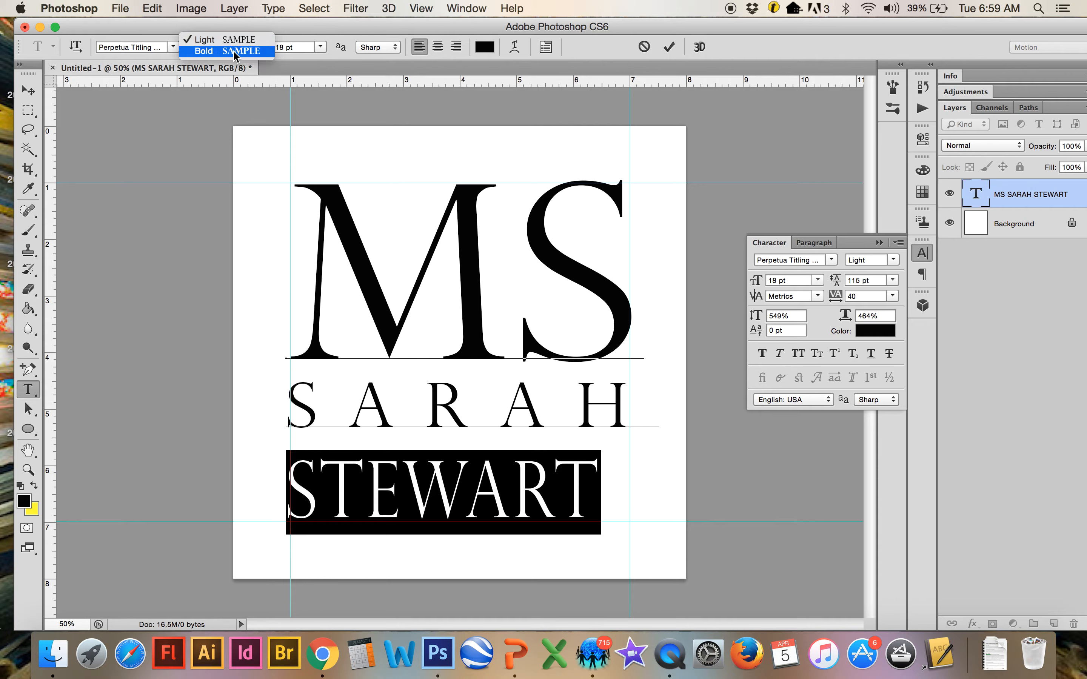
click(236, 52)
click(555, 443)
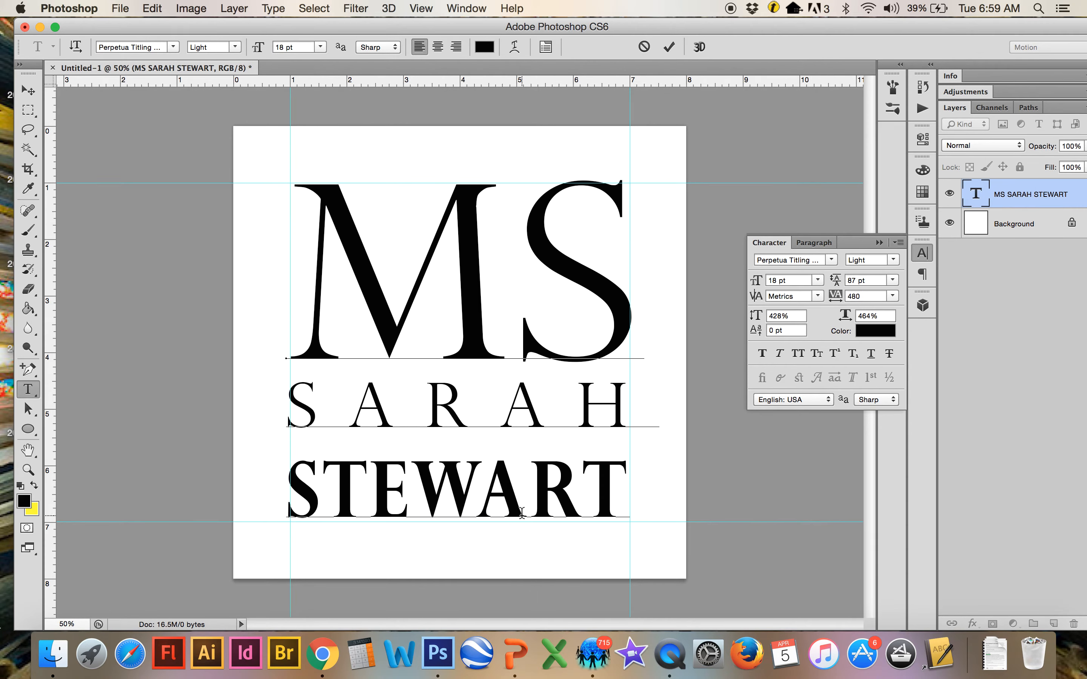
click(297, 476)
click(363, 495)
click(336, 483)
drag(298, 399, 541, 403)
click(611, 408)
drag(293, 404, 661, 404)
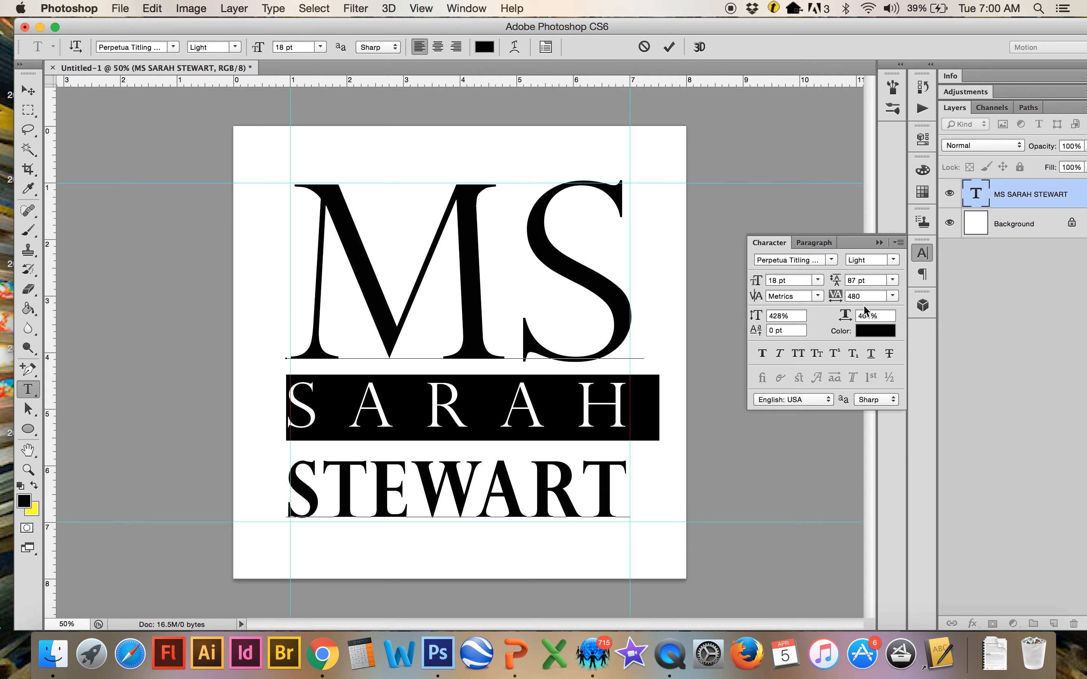
click(885, 315)
key(Up)
key(Up)
key(Up)
key(Up)
key(Up)
key(Up)
key(Up)
key(Up)
key(Up)
key(Up)
key(Up)
key(Up)
key(Up)
key(Up)
key(Up)
key(Up)
key(Up)
key(Up)
key(Up)
key(Up)
key(Up)
key(Up)
key(Up)
key(Up)
key(Up)
key(Up)
click(878, 295)
key(Down)
key(Down)
key(Down)
key(Down)
key(Down)
key(Down)
key(Down)
key(Down)
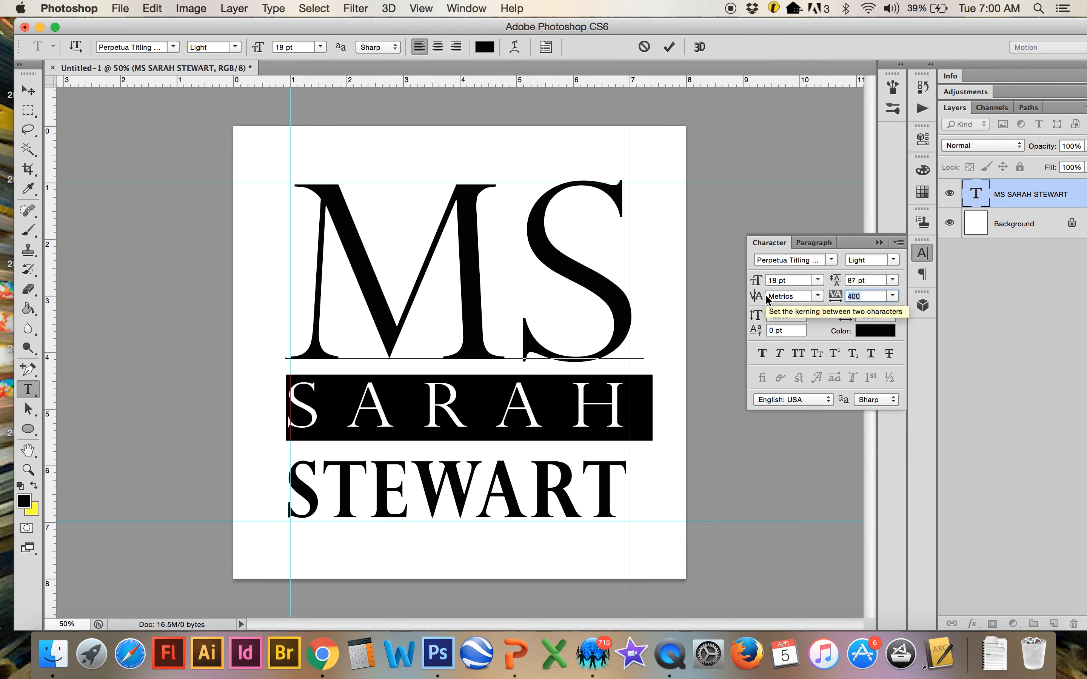
key(Up)
key(Up)
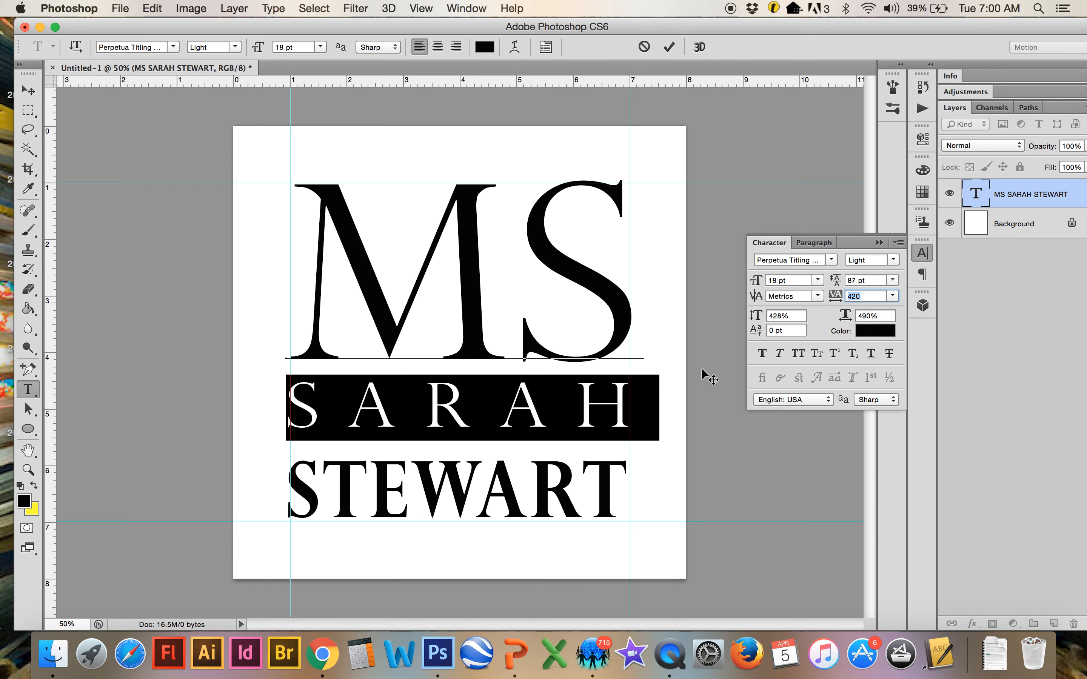
click(586, 452)
click(291, 409)
drag(291, 410, 628, 494)
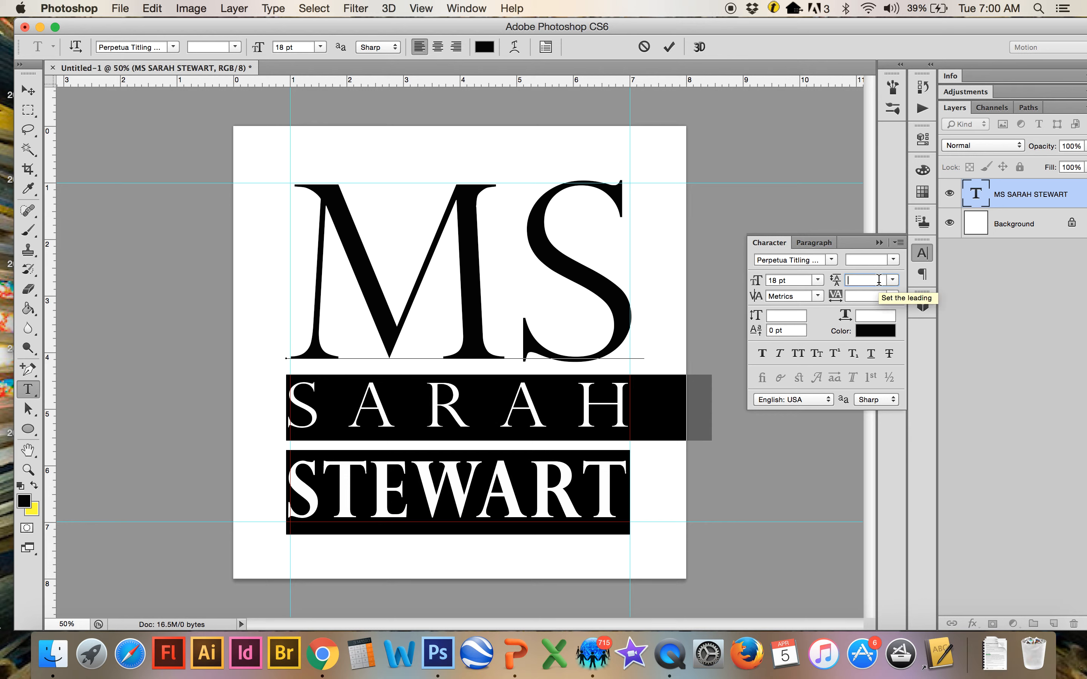
click(531, 488)
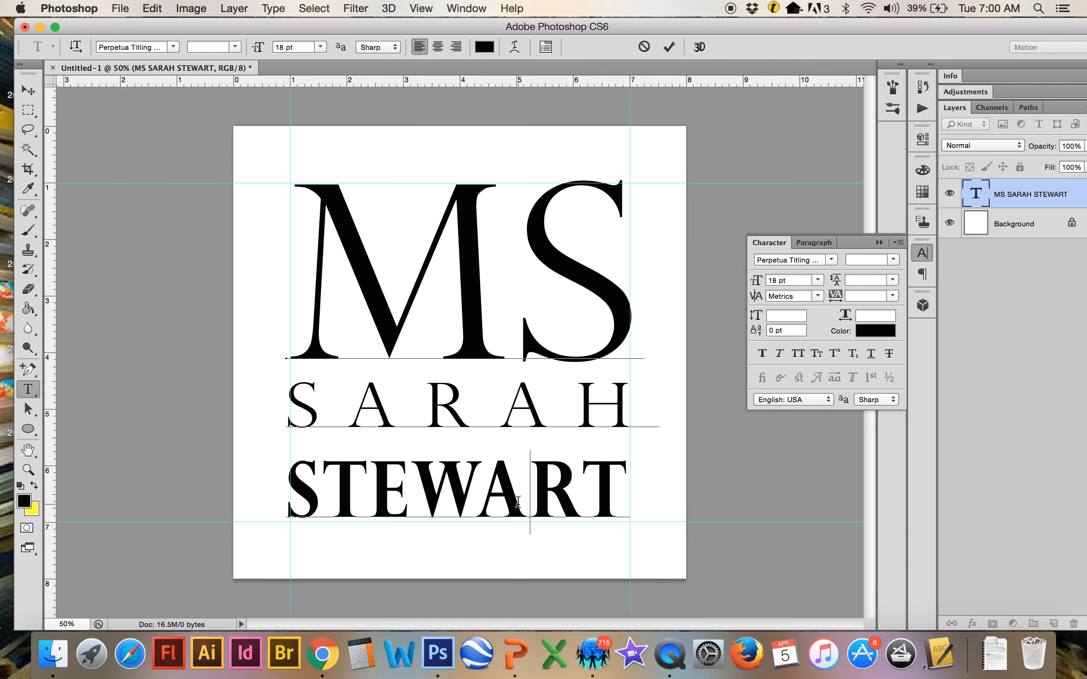
drag(290, 479, 709, 475)
drag(881, 276, 784, 276)
key(Up)
key(Up)
key(Up)
key(Up)
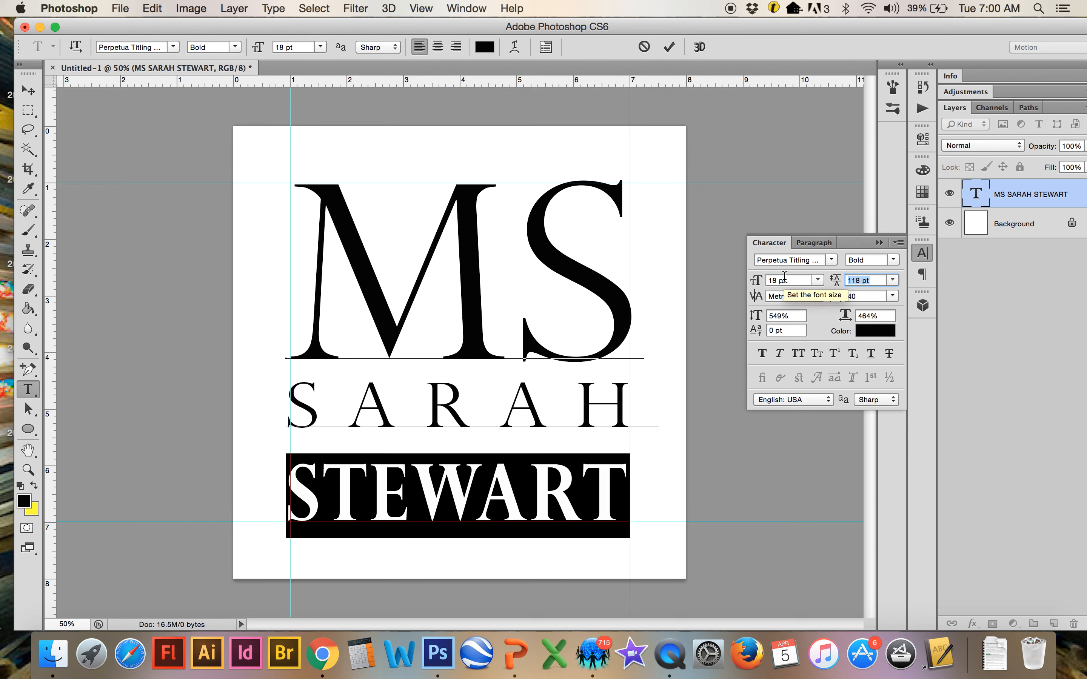
key(Down)
key(Down)
click(657, 297)
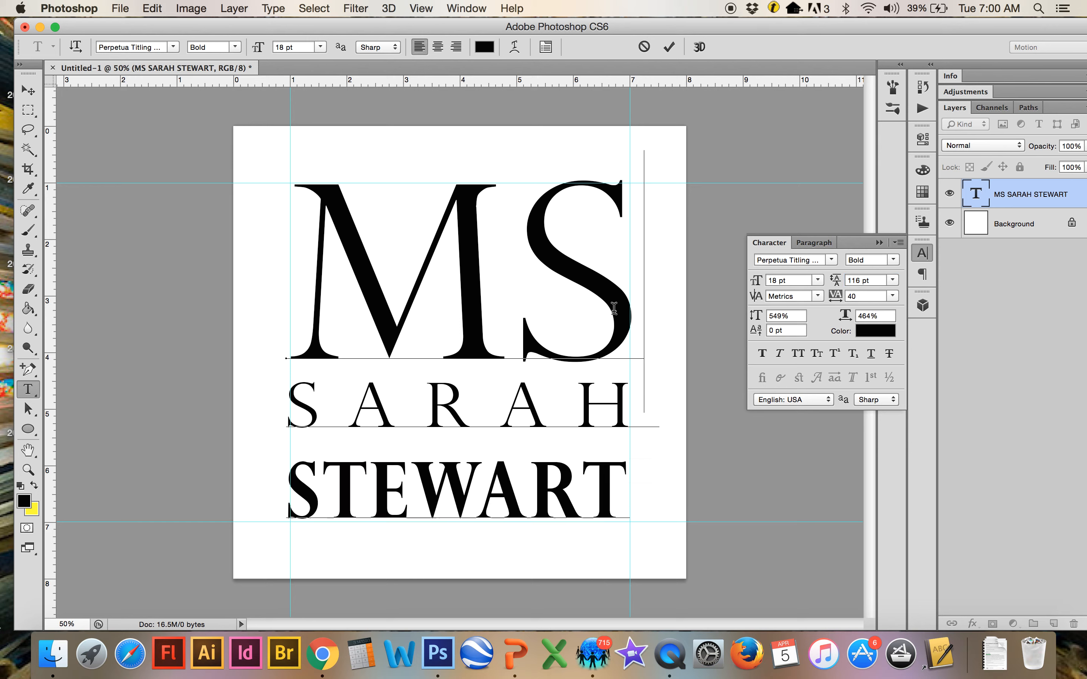
click(295, 399)
click(539, 425)
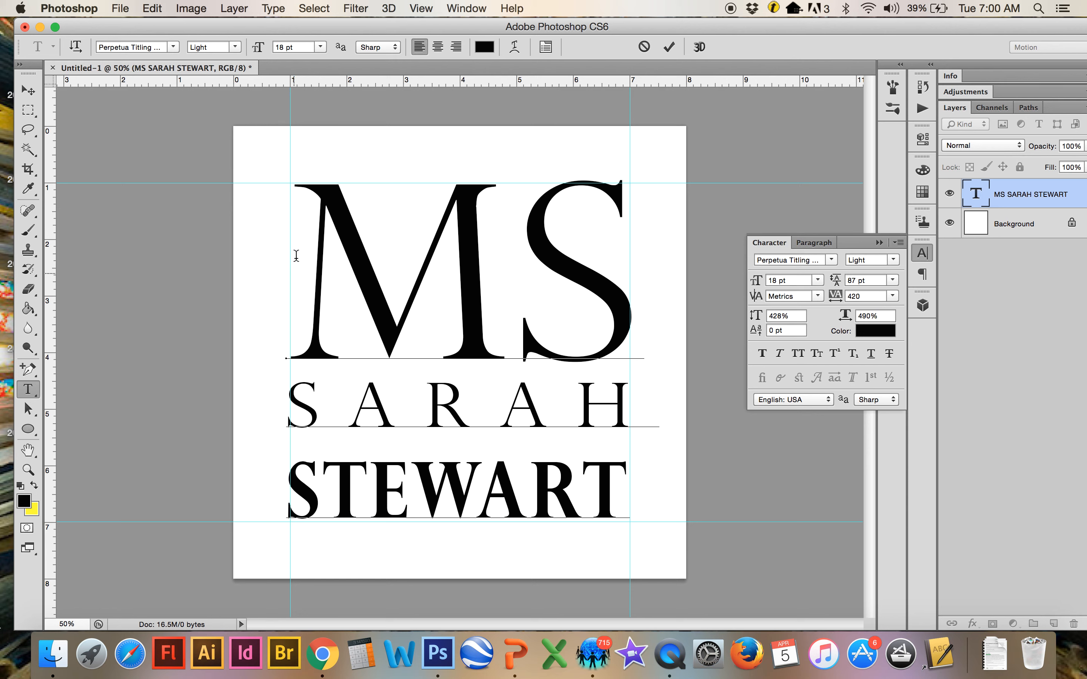
click(28, 90)
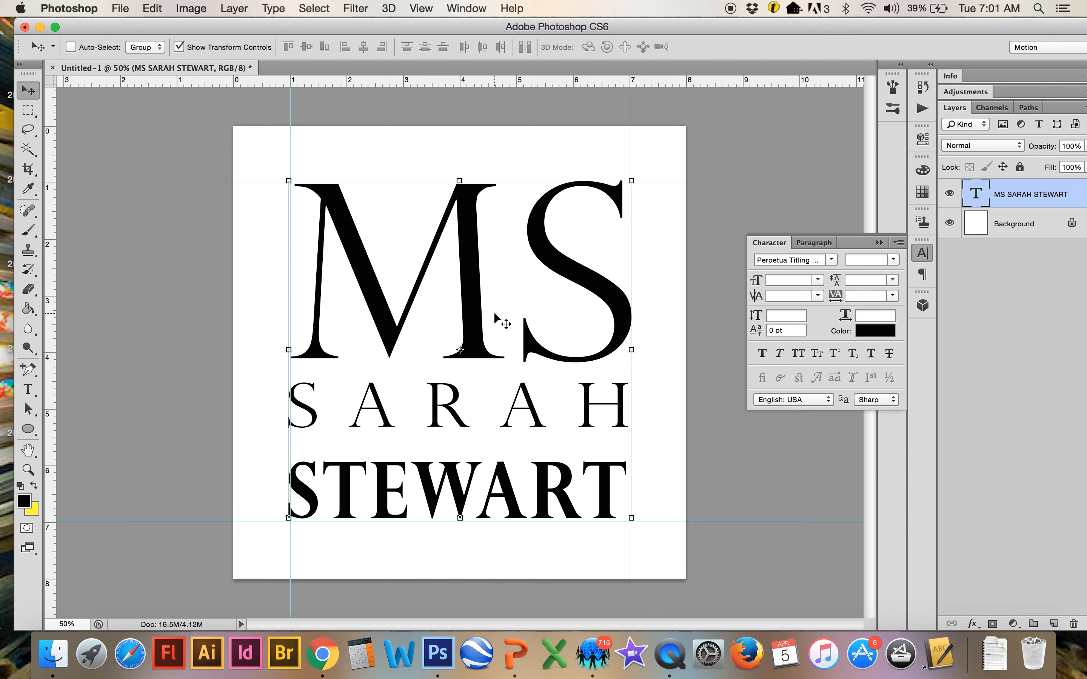
click(879, 242)
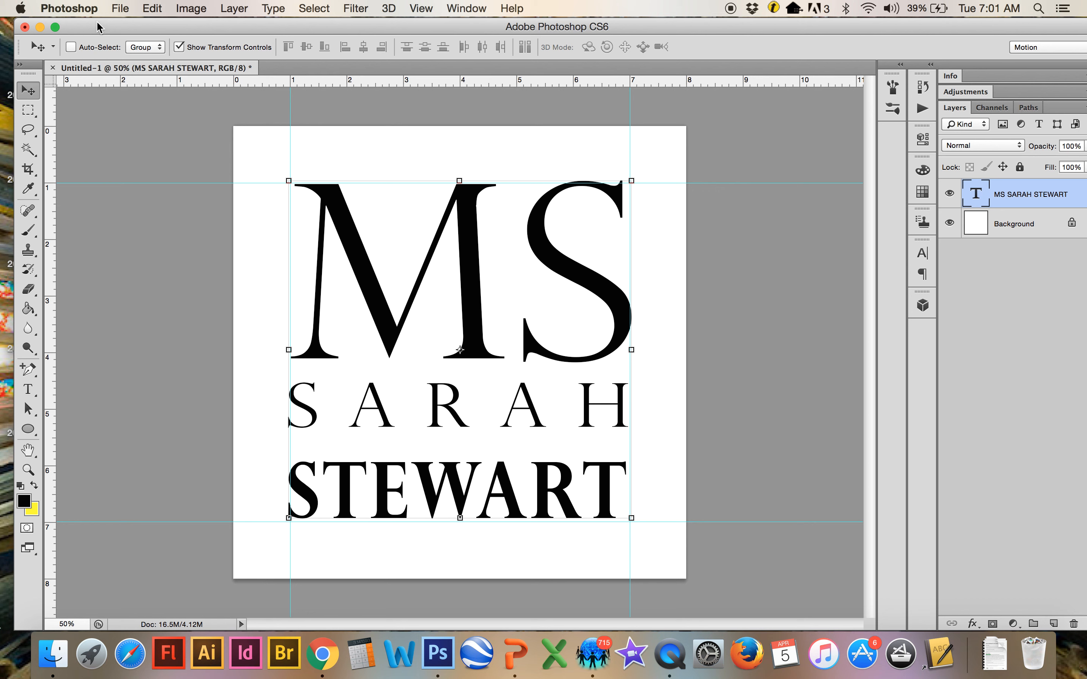
key(super+shift+4)
drag(236, 129, 683, 576)
Quit QuickTime Player and rename the screen recording to 'text logo' in the save prompt
click(669, 653)
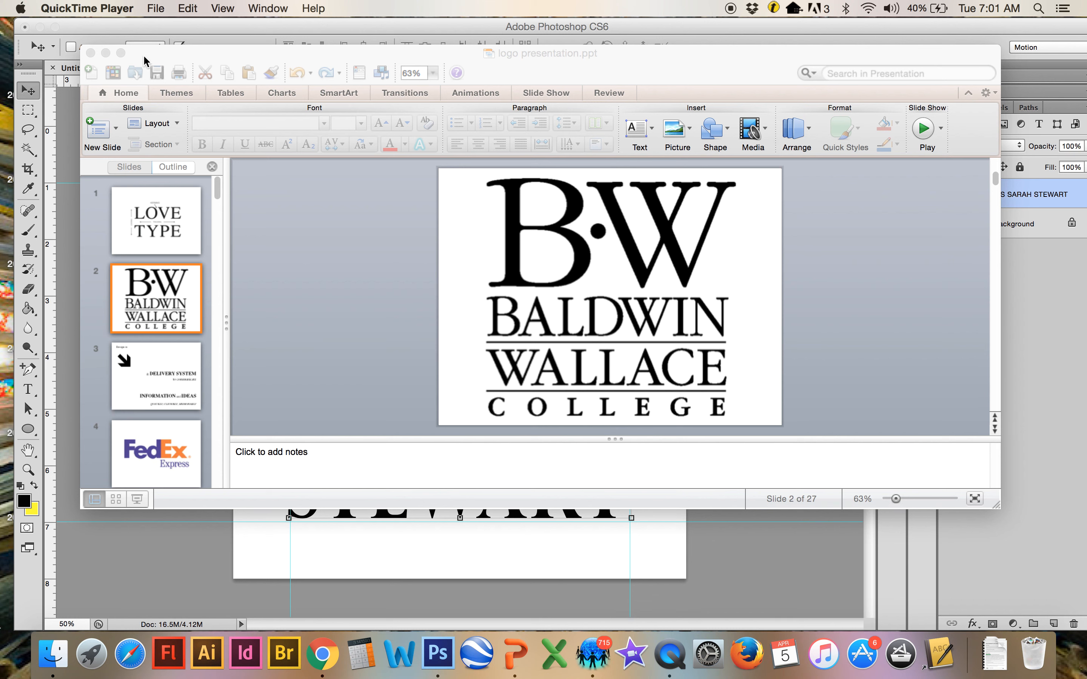
click(153, 9)
mouse_move(90, 9)
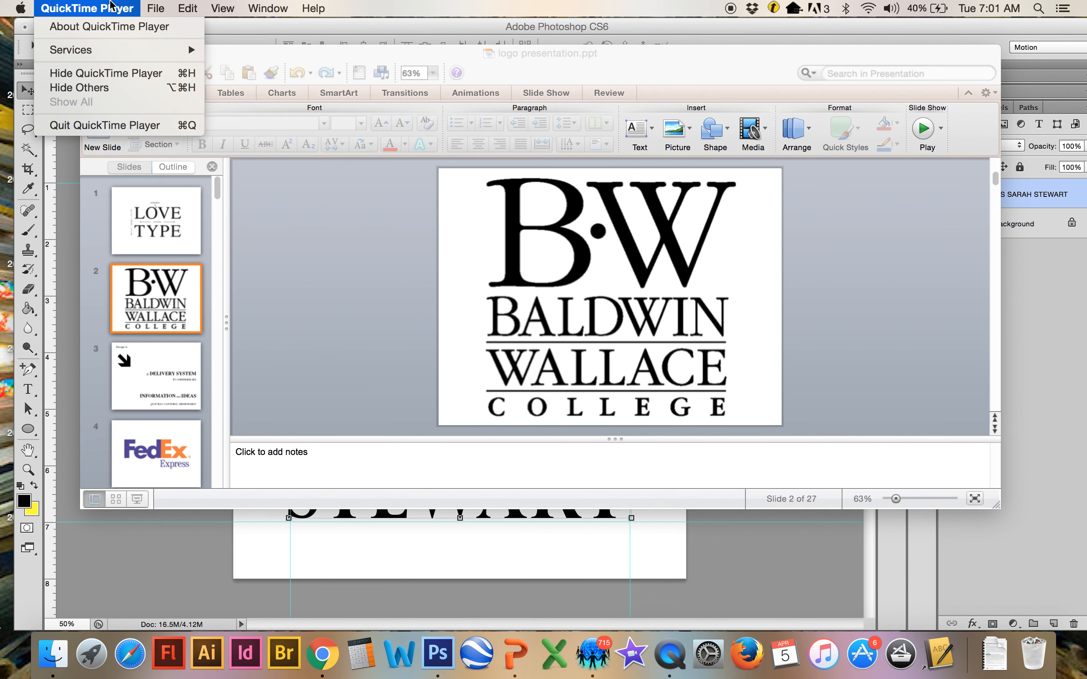
click(108, 124)
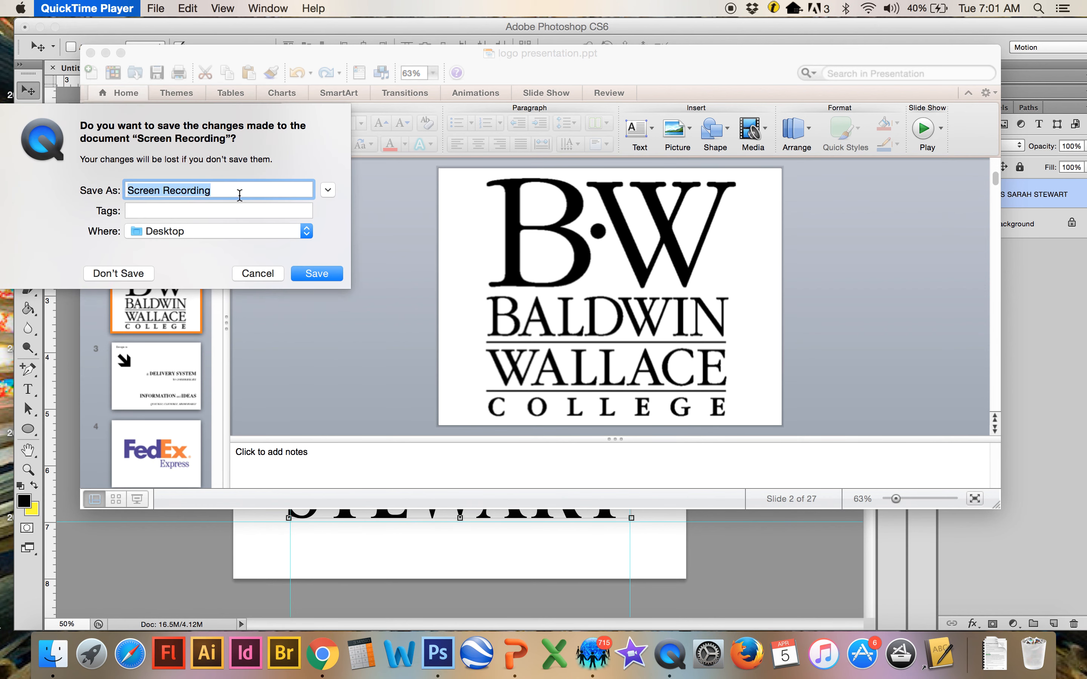
key(BackSpace)
text(text log)
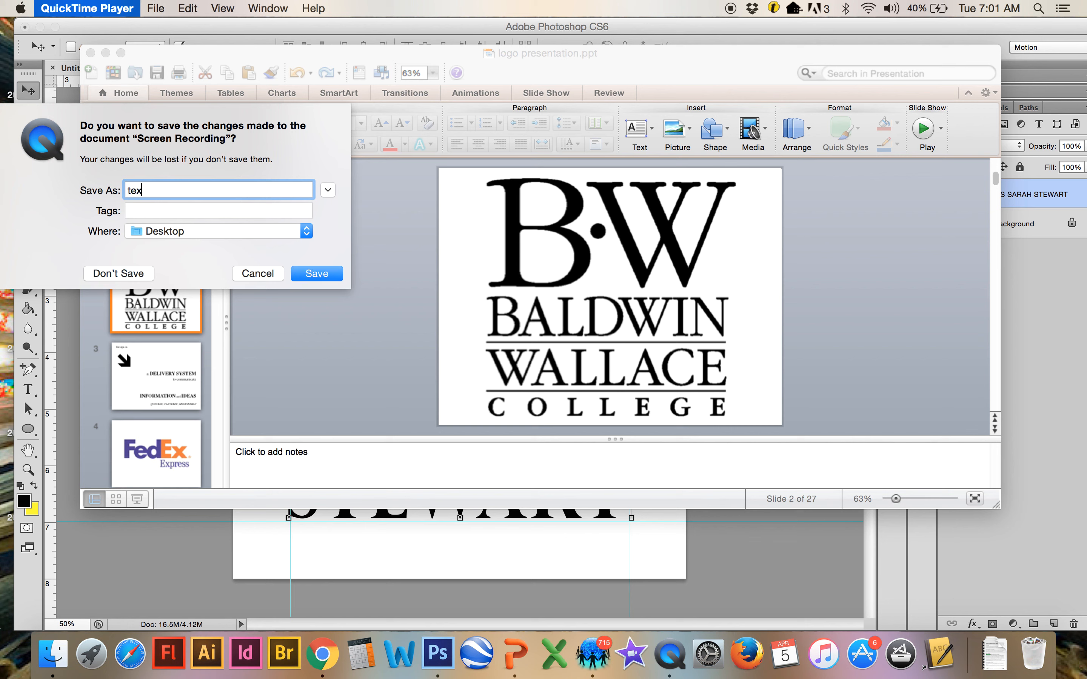